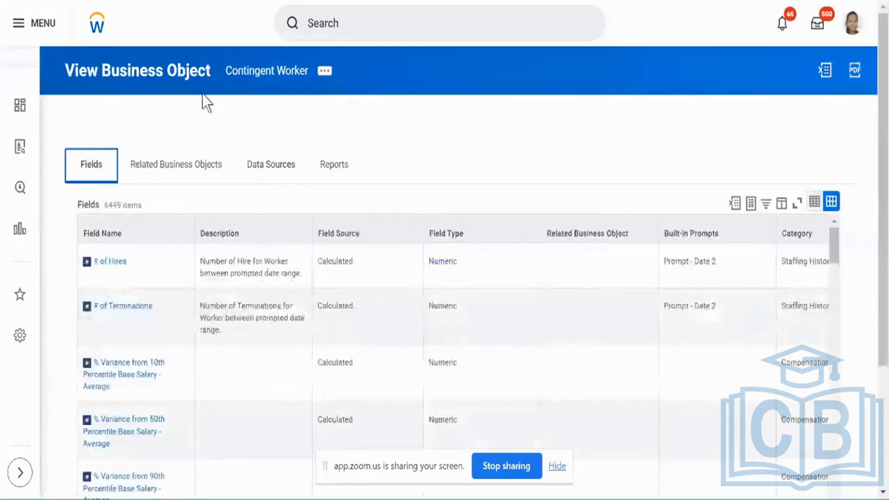
- View the related business objects of the Contingent Worker business object and return to its fields list
{"action": "triple_click", "coordinate": [185, 77]}
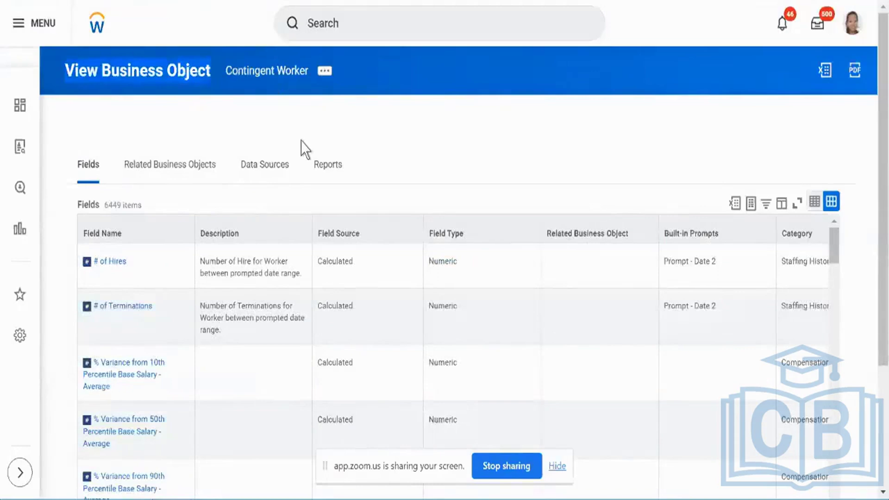
{"action": "left_click", "coordinate": [140, 172]}
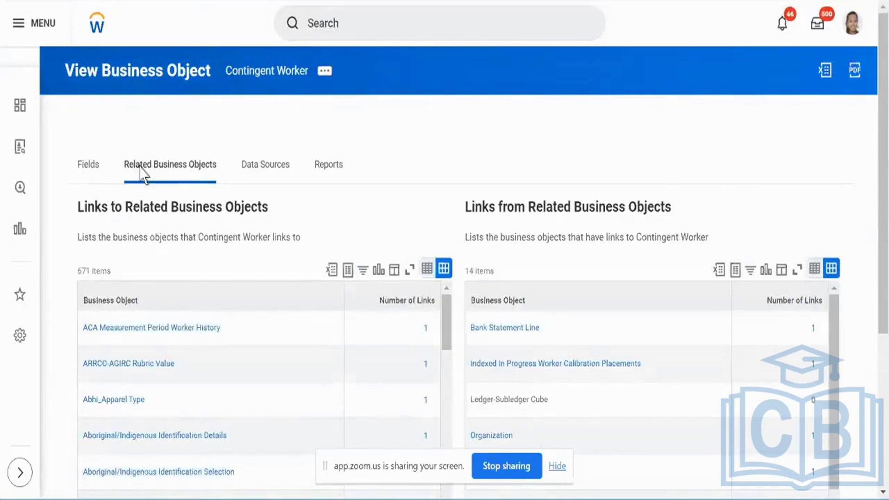
{"action": "left_click", "coordinate": [88, 178]}
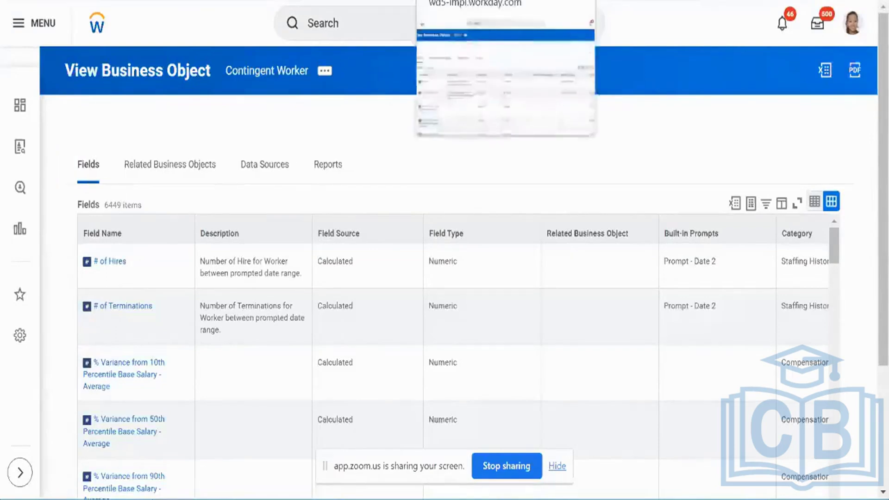
- Switch to the Worker business object, view its related business objects and return to its fields list
{"action": "left_click", "coordinate": [463, 1]}
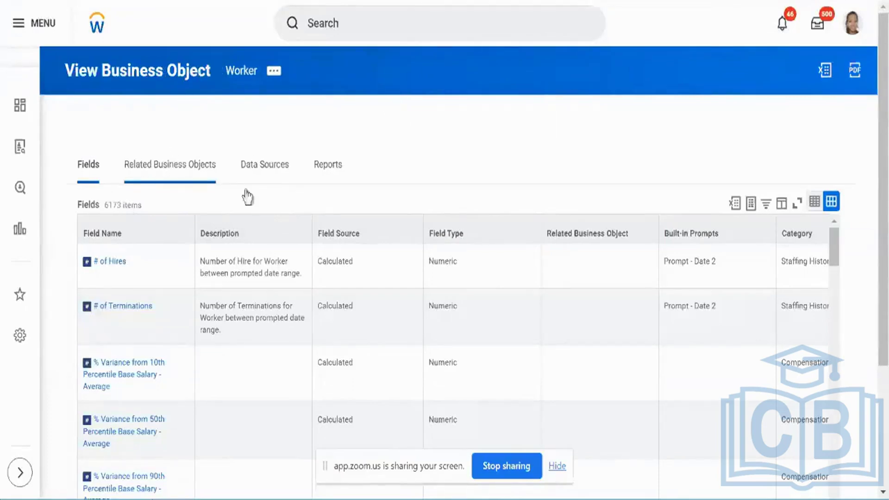
{"action": "left_click", "coordinate": [221, 142]}
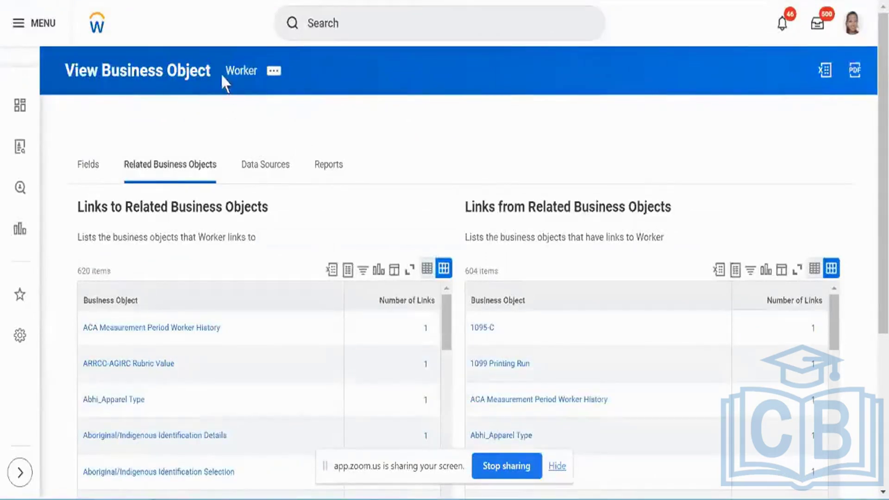
{"action": "left_click_drag", "start_coordinate": [220, 74], "coordinate": [247, 79]}
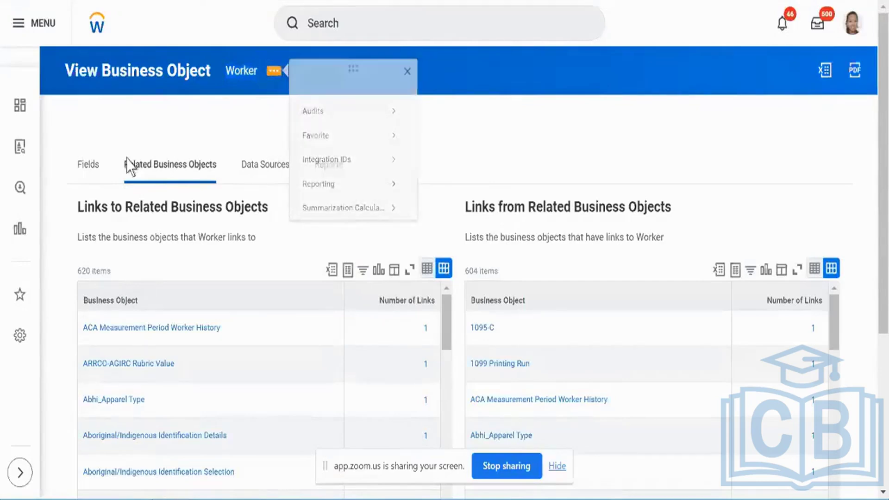
{"action": "left_click", "coordinate": [94, 167]}
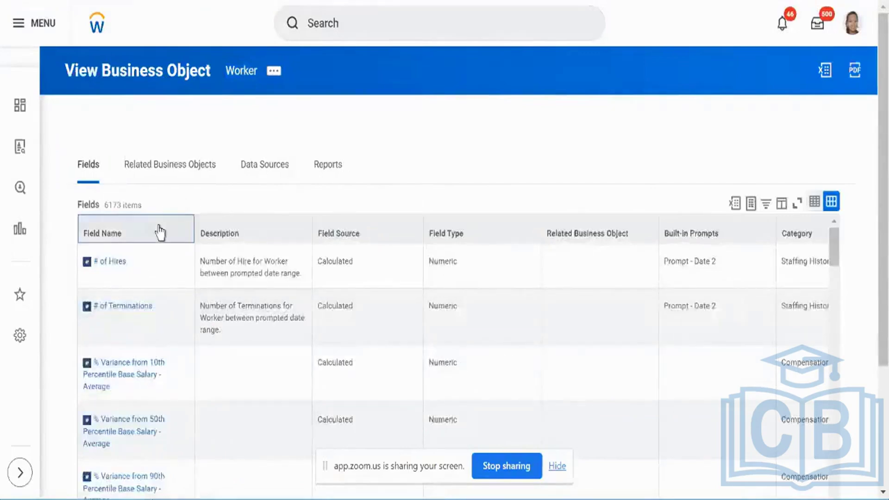
- Search the Field Name filter values of the Worker fields list for "position"
{"action": "left_click", "coordinate": [160, 232]}
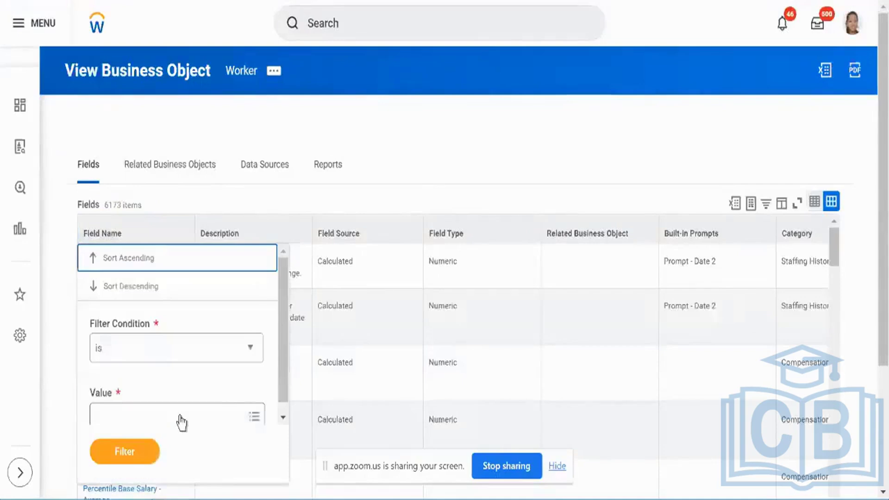
{"action": "left_click", "coordinate": [180, 416]}
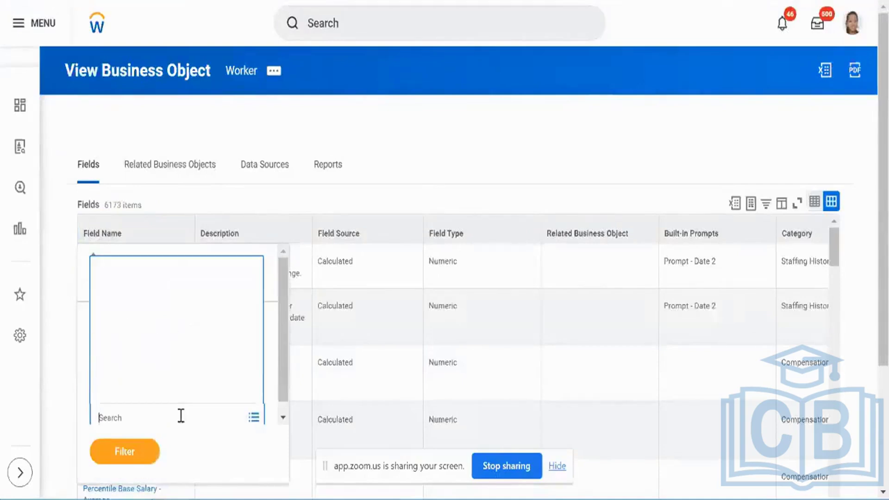
{"action": "type", "text": "pos"}
{"action": "type", "text": "ition"}
{"action": "key", "text": "Return"}
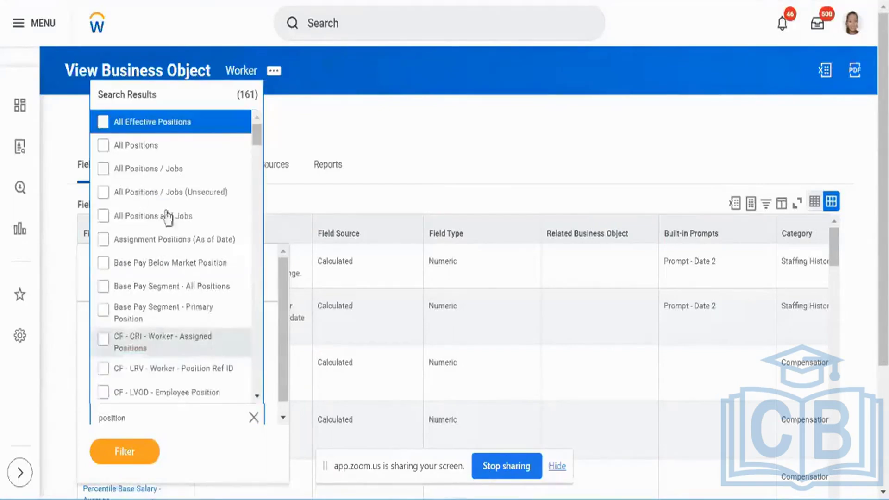
- Choose the exact Position entry from the search results and filter the Worker fields list by it
{"action": "scroll", "coordinate": [175, 233], "scroll_direction": "down", "scroll_amount": 5}
{"action": "scroll", "coordinate": [175, 234], "scroll_direction": "down", "scroll_amount": 7}
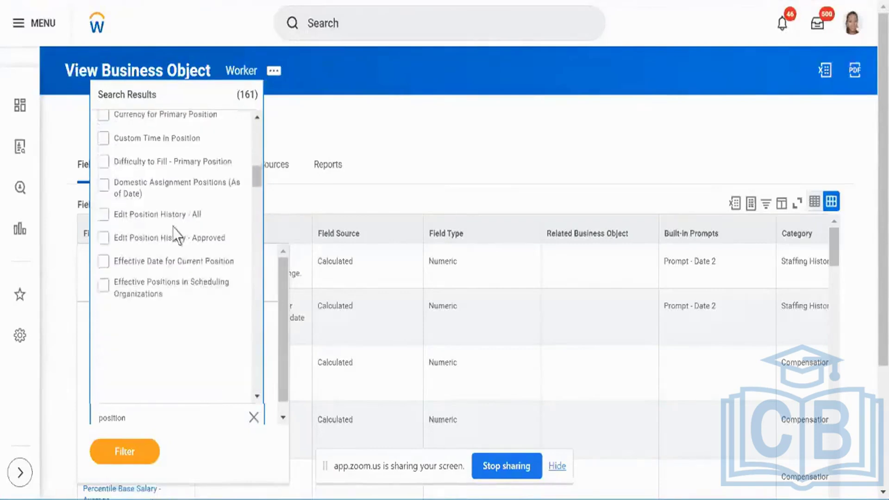
{"action": "scroll", "coordinate": [175, 234], "scroll_direction": "down", "scroll_amount": 6}
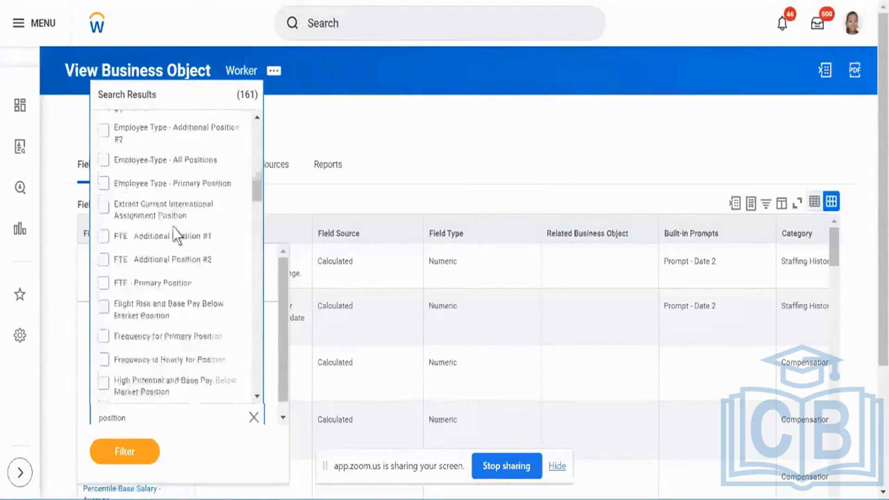
{"action": "scroll", "coordinate": [176, 234], "scroll_direction": "down", "scroll_amount": 5}
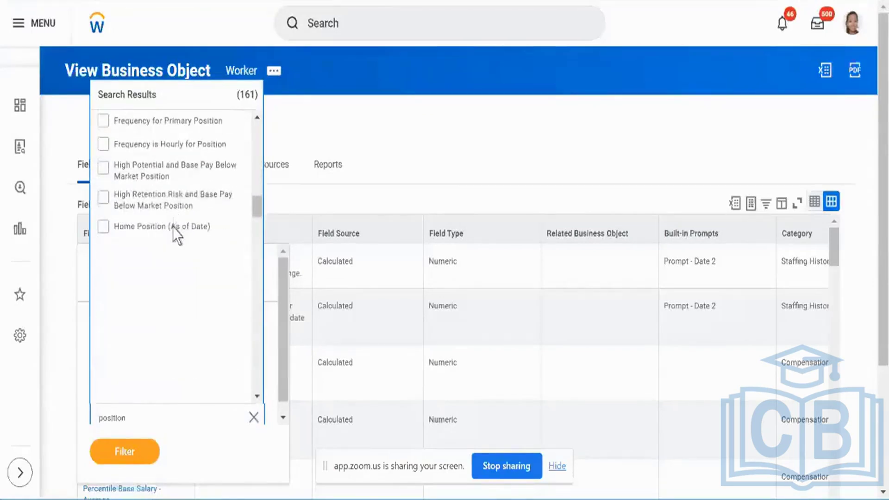
{"action": "scroll", "coordinate": [176, 234], "scroll_direction": "down", "scroll_amount": 3}
{"action": "scroll", "coordinate": [175, 234], "scroll_direction": "down", "scroll_amount": 6}
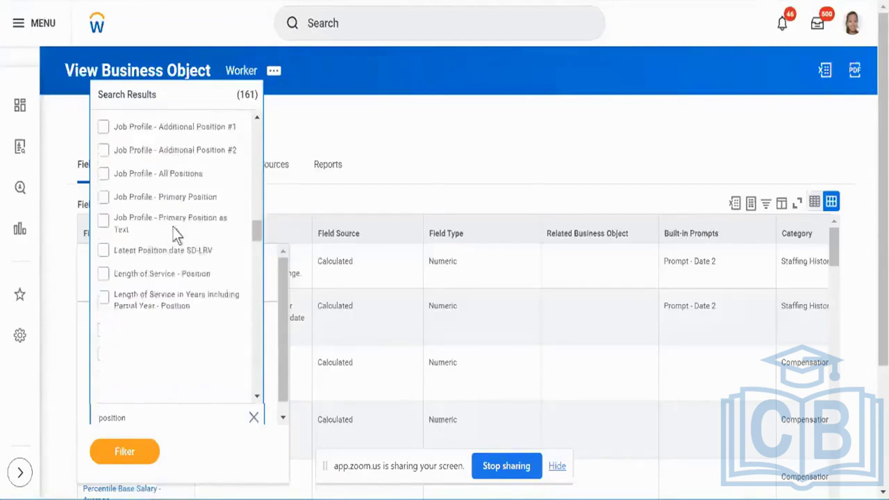
{"action": "scroll", "coordinate": [175, 234], "scroll_direction": "down", "scroll_amount": 5}
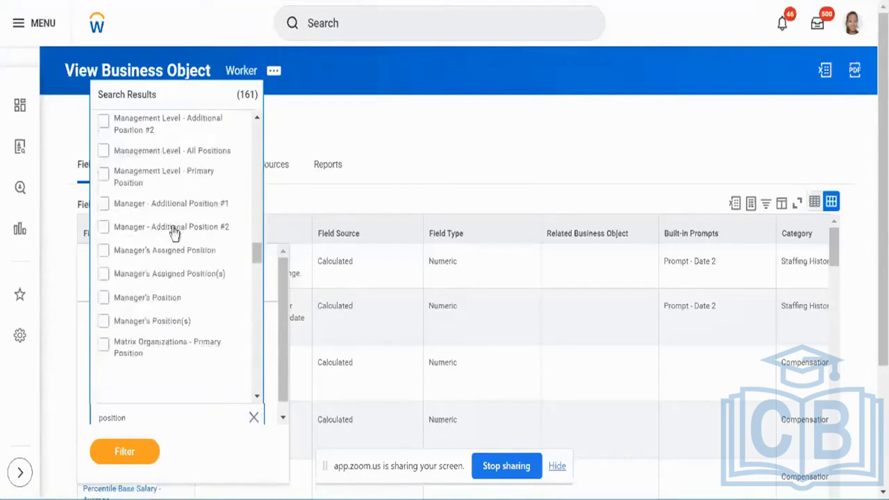
{"action": "scroll", "coordinate": [175, 234], "scroll_direction": "down", "scroll_amount": 5}
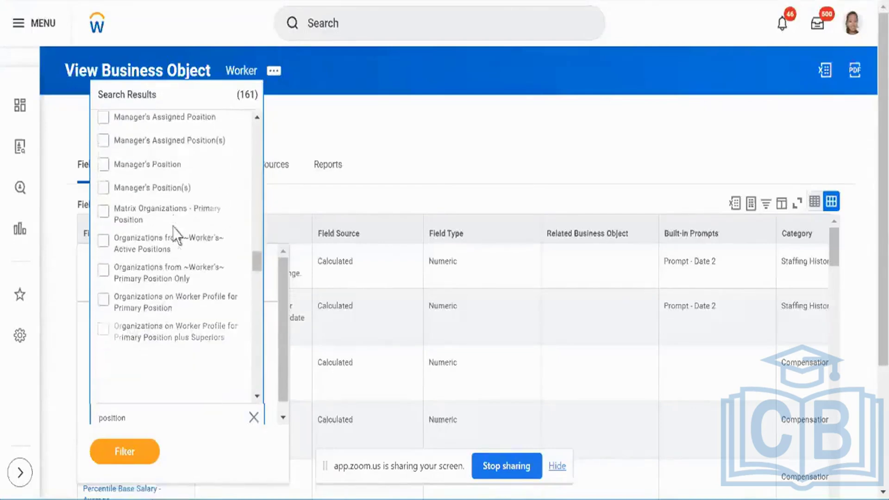
{"action": "scroll", "coordinate": [173, 227], "scroll_direction": "down", "scroll_amount": 1}
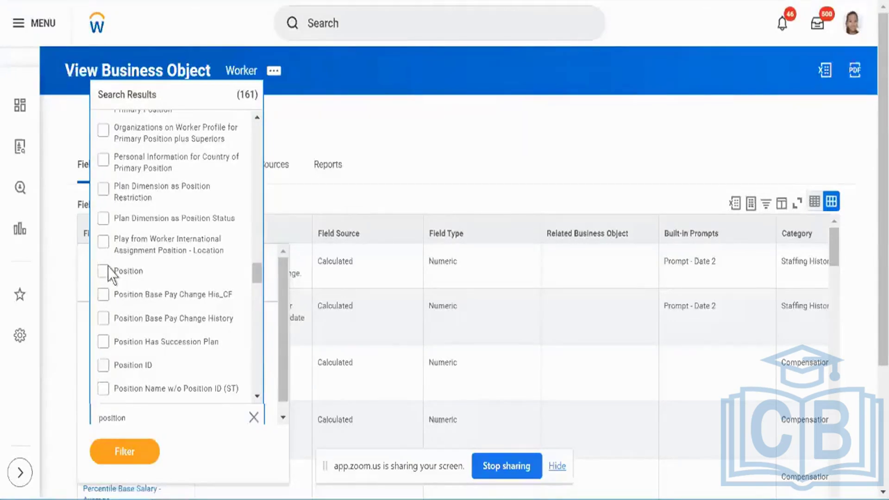
{"action": "left_click", "coordinate": [104, 272]}
- Preview the report field details of the Worker object's Position field, then close the preview
{"action": "triple_click", "coordinate": [164, 78]}
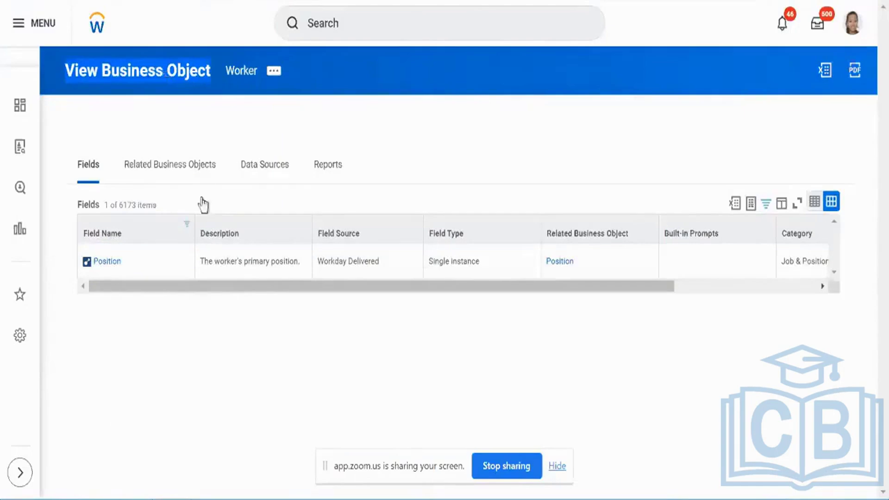
{"action": "left_click", "coordinate": [132, 264]}
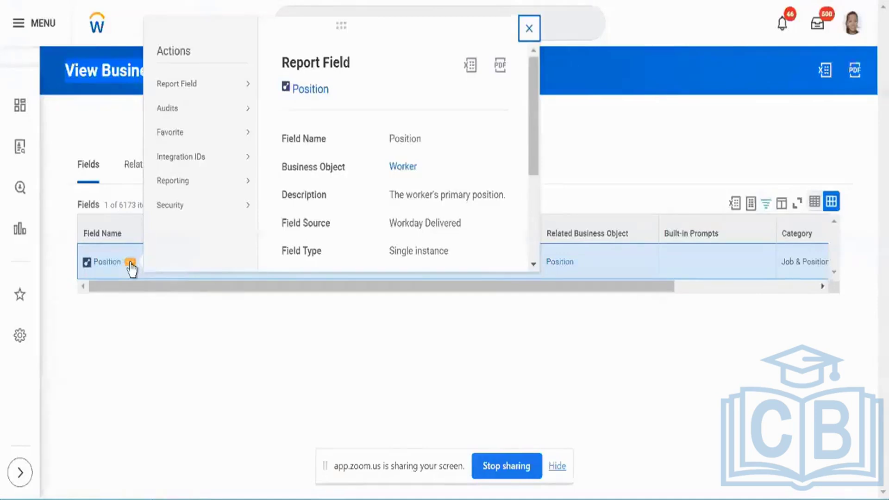
{"action": "left_click", "coordinate": [114, 72]}
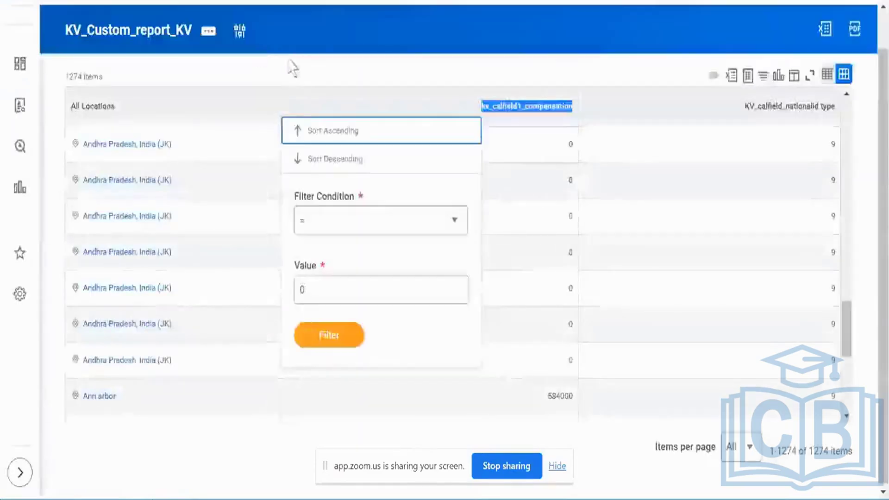
- Repeat the recent search "rd: ns" and run the NS_CORE_ACTIVE_EMPLOYEES report with all prompts left empty
{"action": "left_click", "coordinate": [320, 65]}
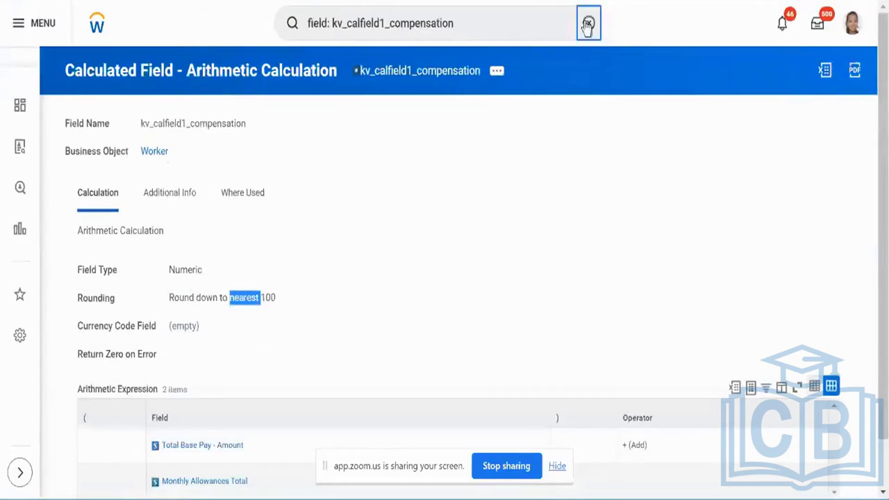
{"action": "left_click", "coordinate": [588, 23]}
{"action": "left_click", "coordinate": [563, 30]}
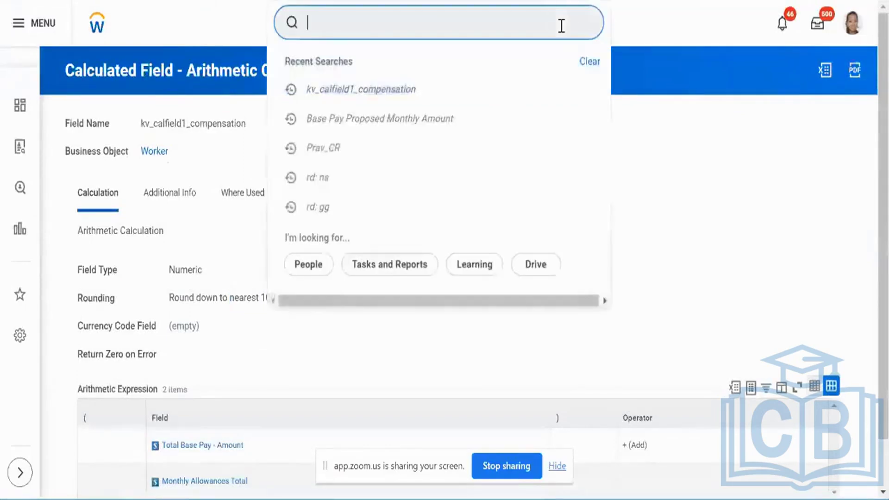
{"action": "left_click", "coordinate": [340, 181]}
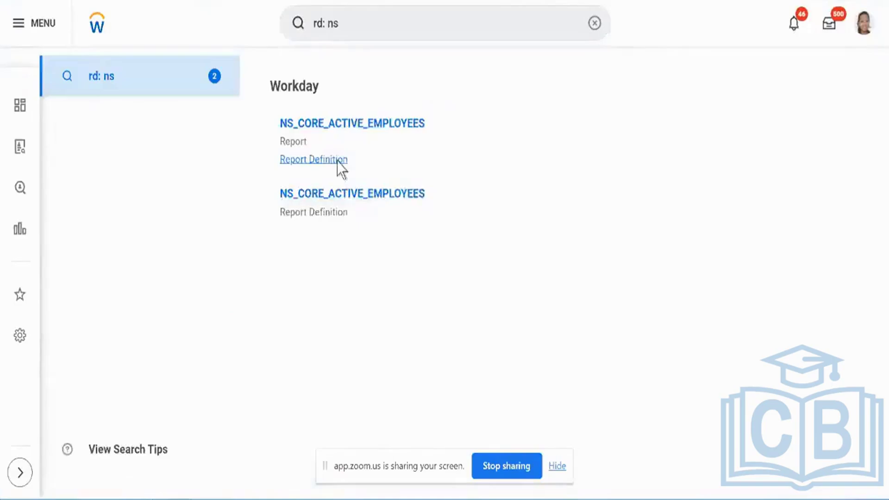
{"action": "left_click", "coordinate": [355, 131]}
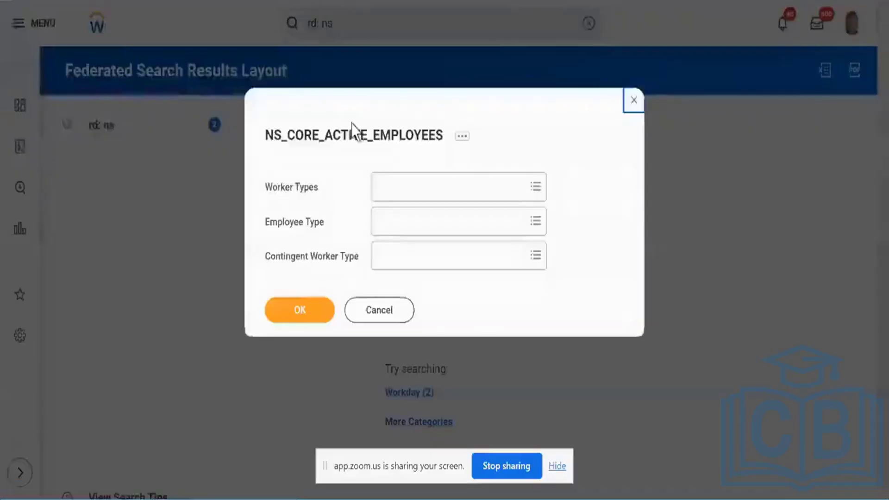
{"action": "left_click", "coordinate": [311, 302]}
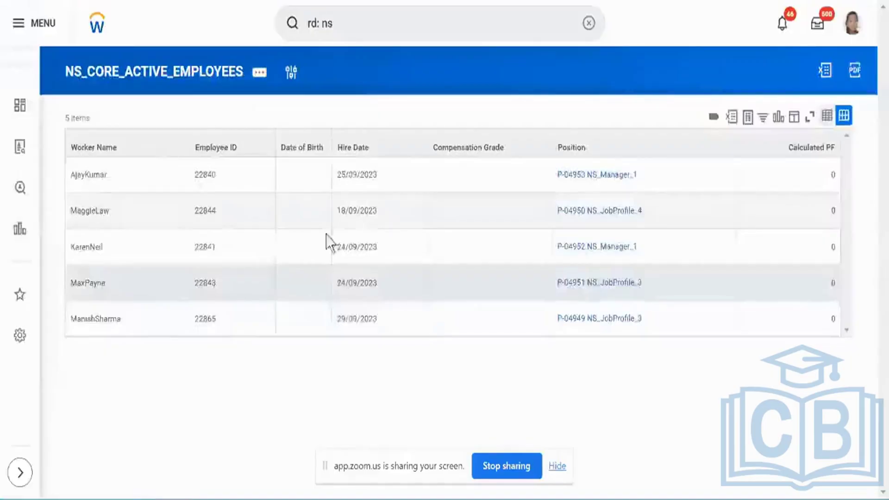
- Preview position P-04953 NS_Manager_1 in the report's first row, open it in a new tab and close the preview
{"action": "left_click", "coordinate": [547, 179]}
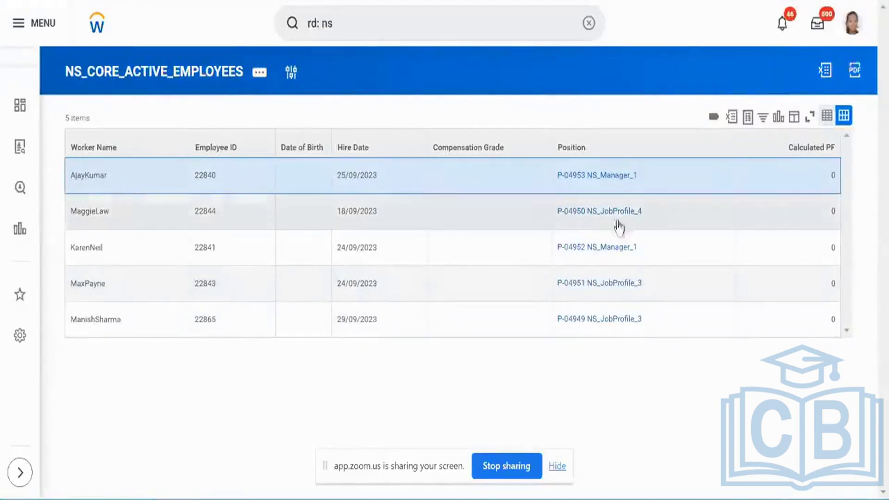
{"action": "left_click", "coordinate": [647, 178]}
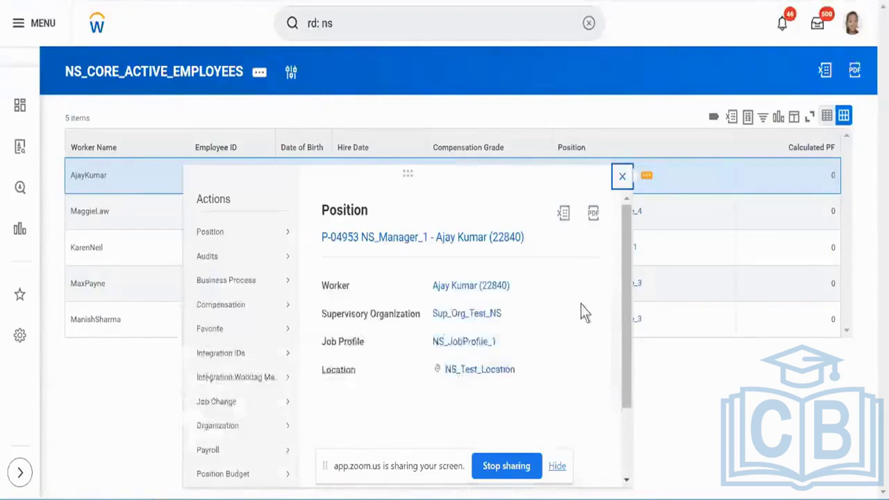
{"action": "right_click", "coordinate": [493, 237]}
{"action": "left_click", "coordinate": [505, 244]}
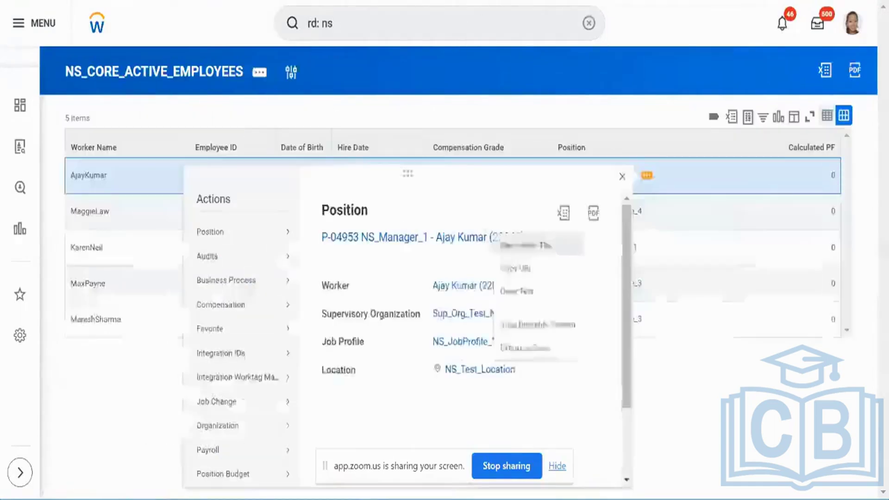
{"action": "left_click", "coordinate": [482, 99]}
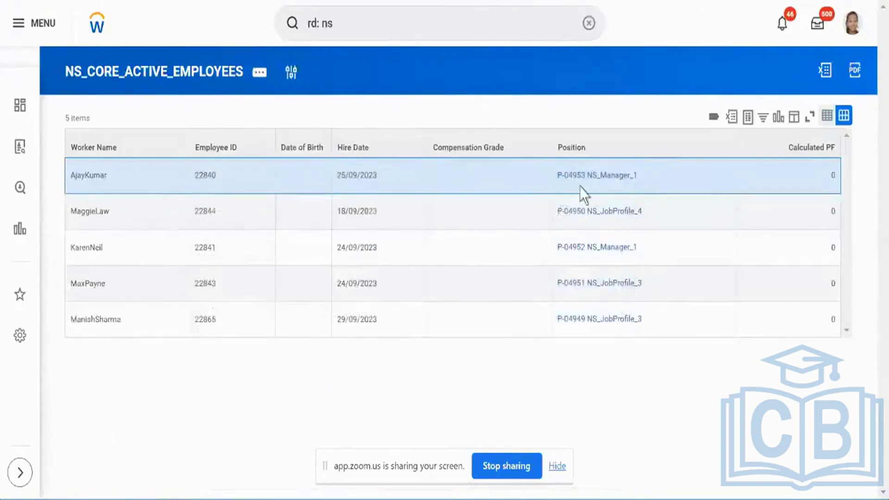
- Compare the first row's Position value in the report with the full position page
{"action": "left_click_drag", "start_coordinate": [555, 178], "coordinate": [637, 181]}
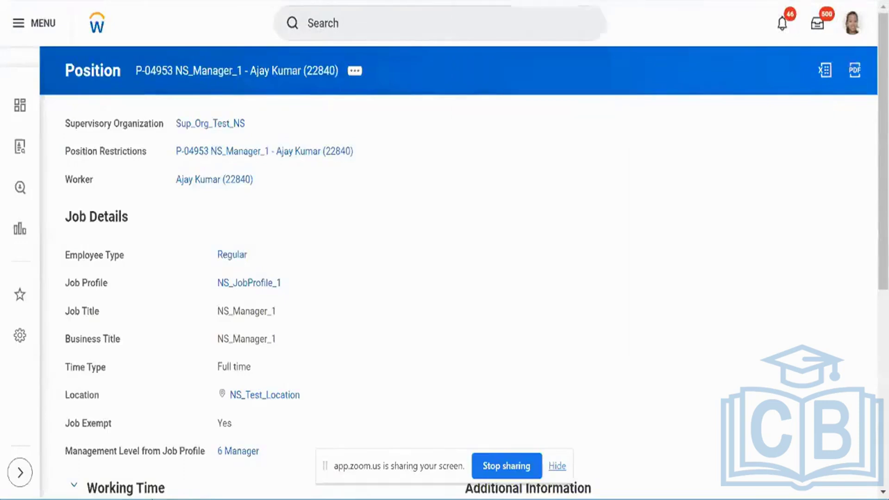
{"action": "key", "text": "alt+Left"}
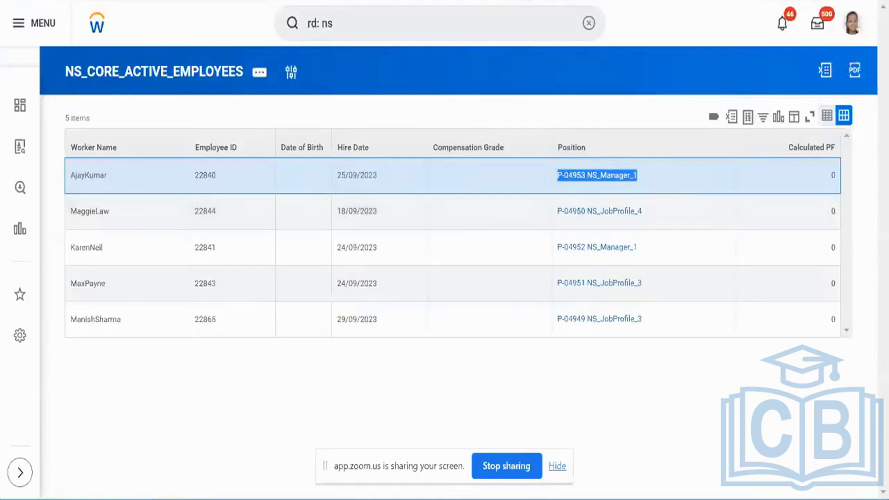
{"action": "key", "text": "alt+Right"}
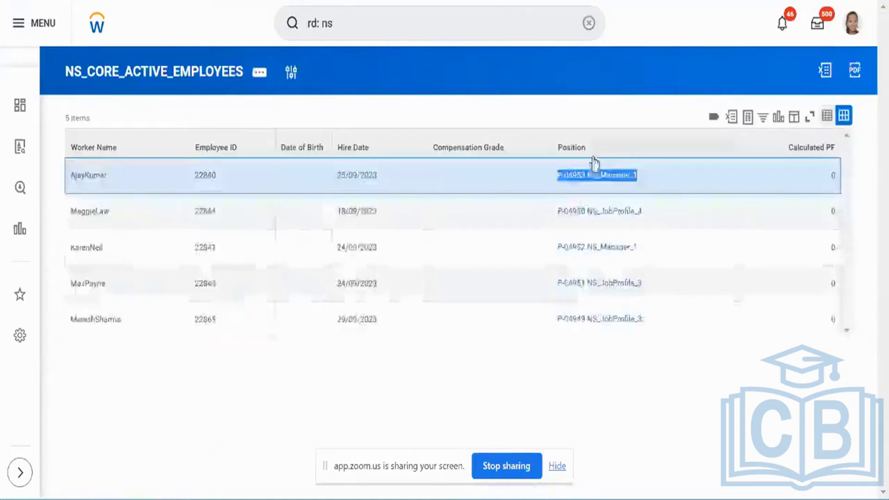
- Reopen the related actions preview for the NS_Manager_1 position in the report's first row
{"action": "left_click", "coordinate": [546, 166]}
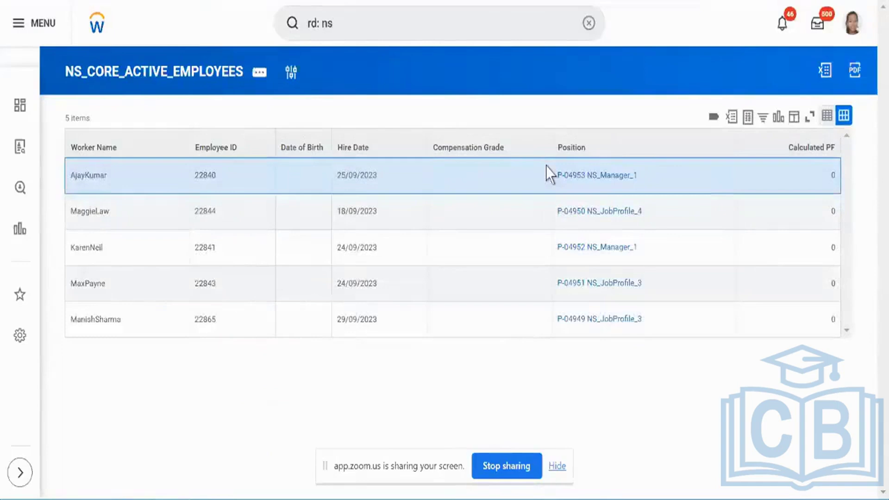
{"action": "right_click", "coordinate": [635, 201]}
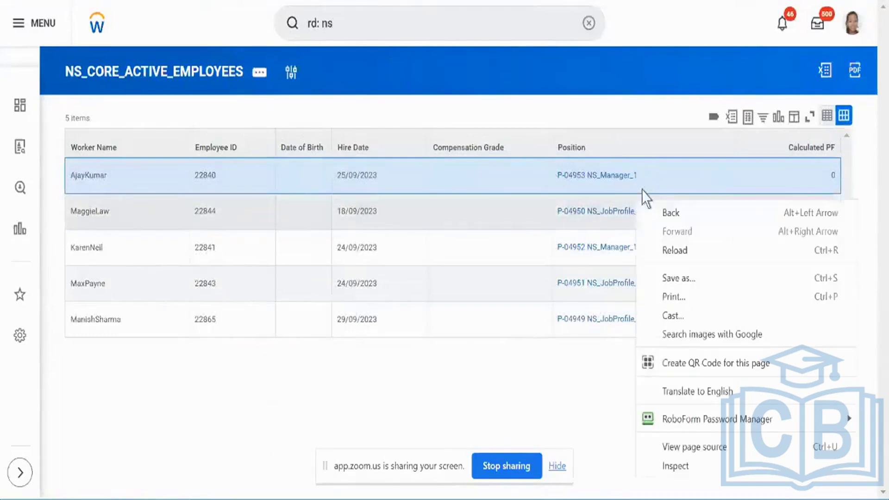
{"action": "left_click", "coordinate": [647, 182]}
{"action": "left_click", "coordinate": [647, 178]}
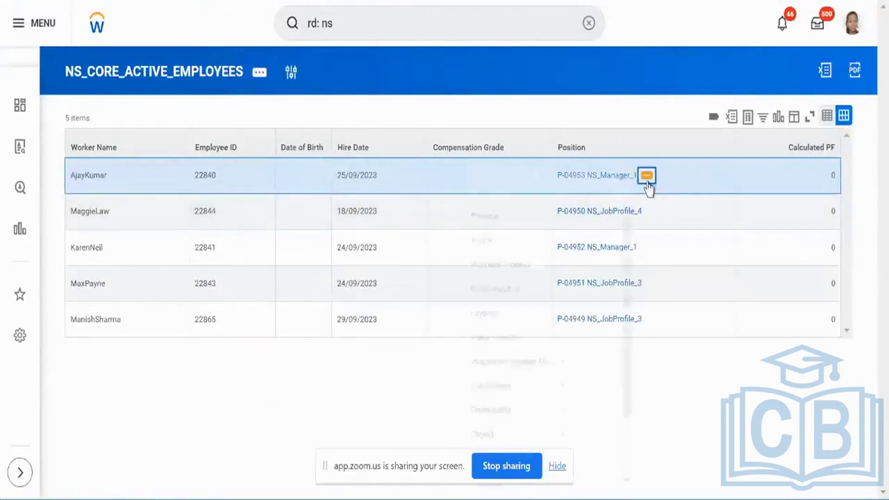
- Close the position preview and highlight the first row's Position value in the report
{"action": "left_click", "coordinate": [643, 119]}
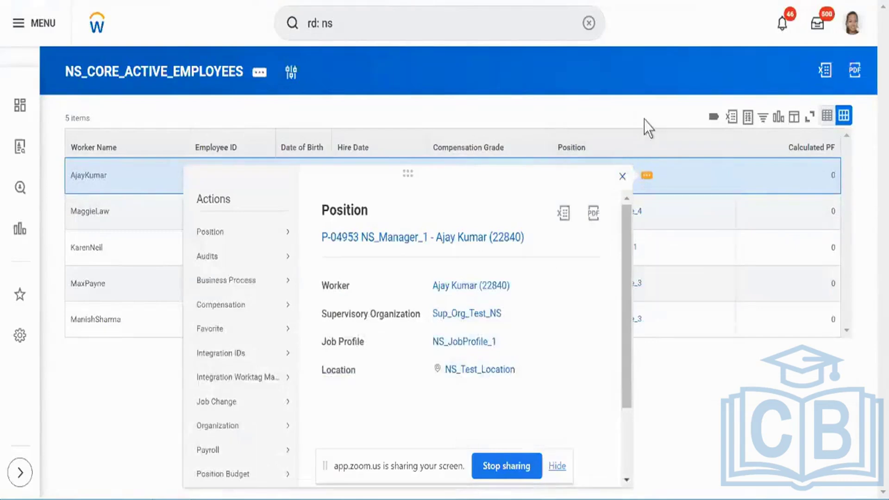
{"action": "left_click", "coordinate": [540, 134]}
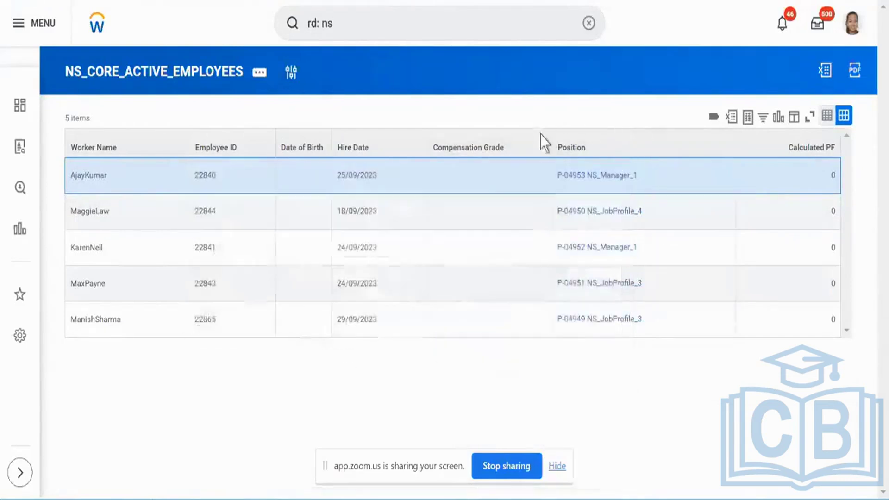
{"action": "left_click_drag", "start_coordinate": [561, 176], "coordinate": [638, 180]}
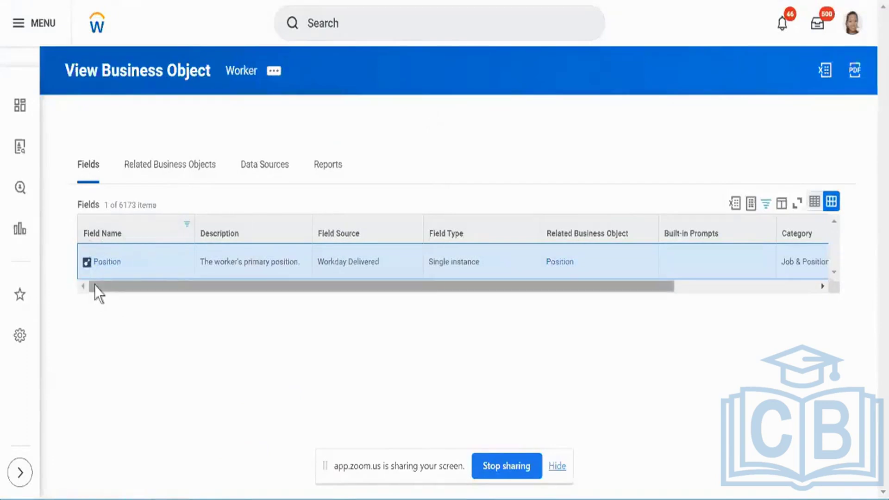
- Show the Worker business object's related business objects and highlight the "Links to Related Business Objects" heading
{"action": "left_click", "coordinate": [134, 173]}
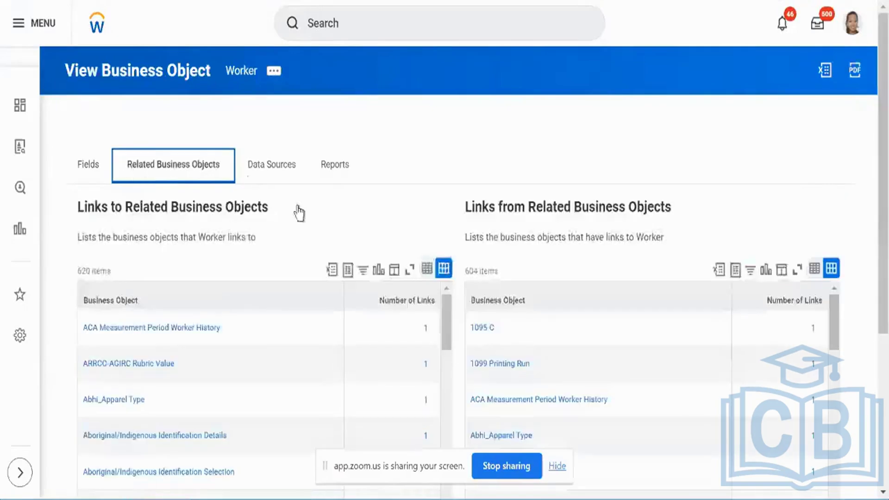
{"action": "scroll", "coordinate": [311, 224], "scroll_direction": "down", "scroll_amount": 2}
{"action": "scroll", "coordinate": [314, 226], "scroll_direction": "down", "scroll_amount": 2}
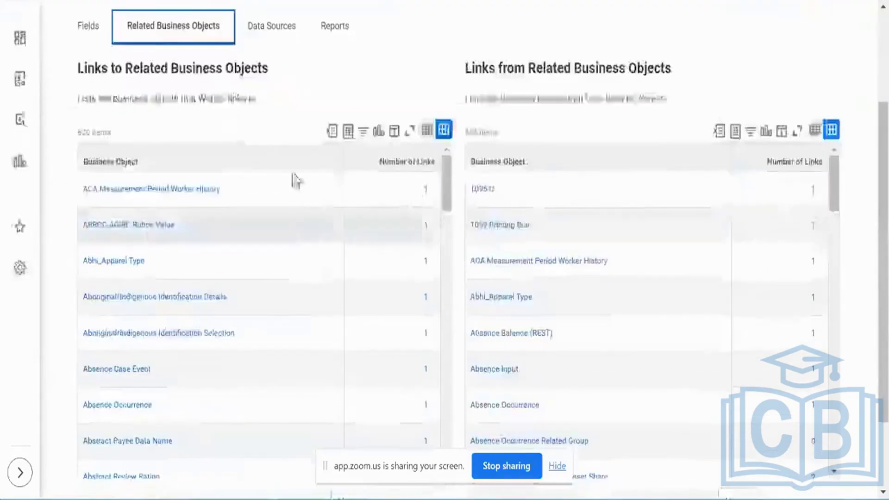
{"action": "triple_click", "coordinate": [133, 70]}
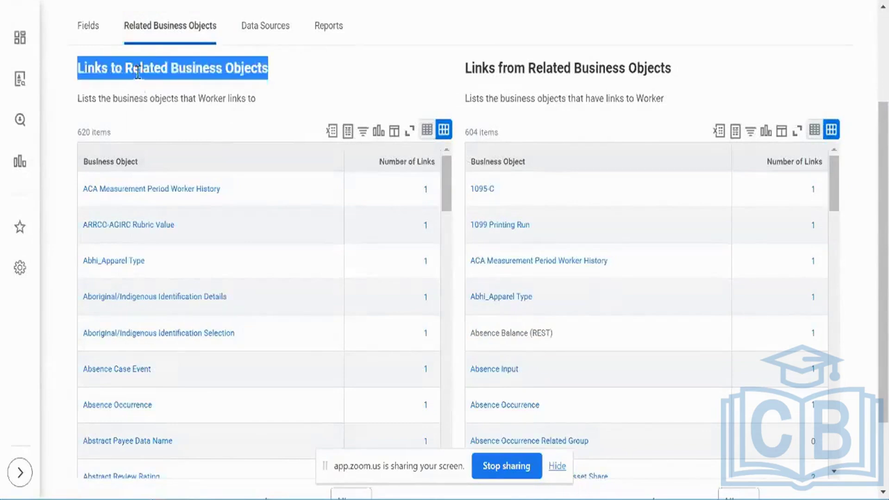
- Filter the business objects that Worker links to so that Business Object is Position
{"action": "left_click", "coordinate": [180, 157]}
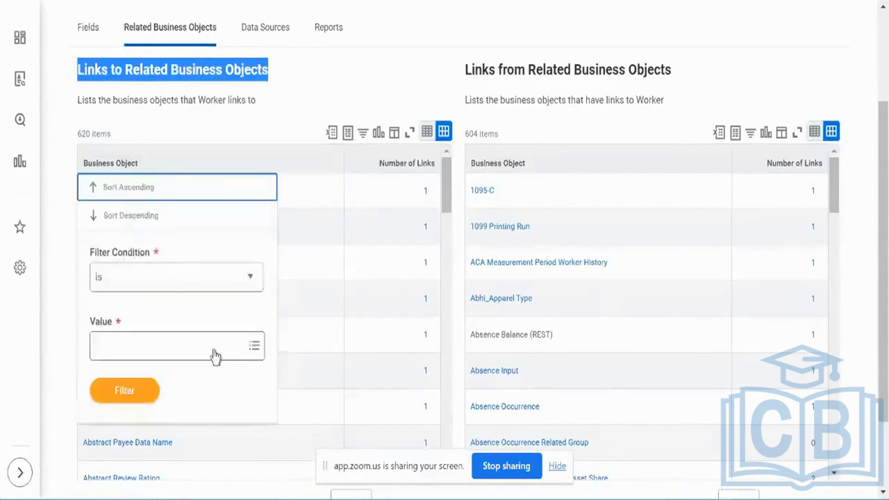
{"action": "left_click", "coordinate": [215, 354]}
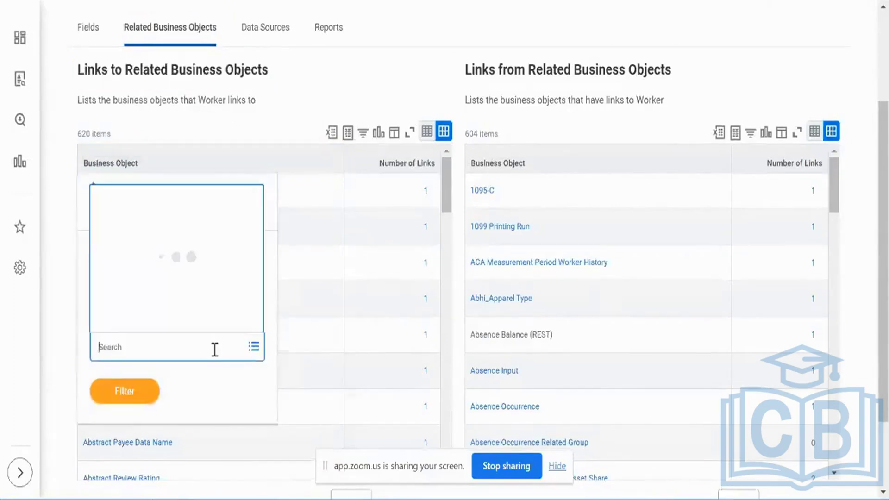
{"action": "type", "text": "position"}
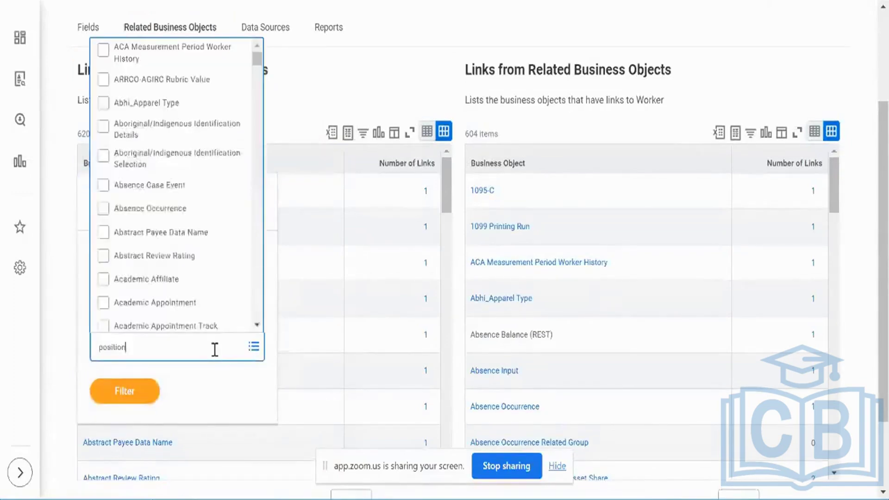
{"action": "key", "text": "Return"}
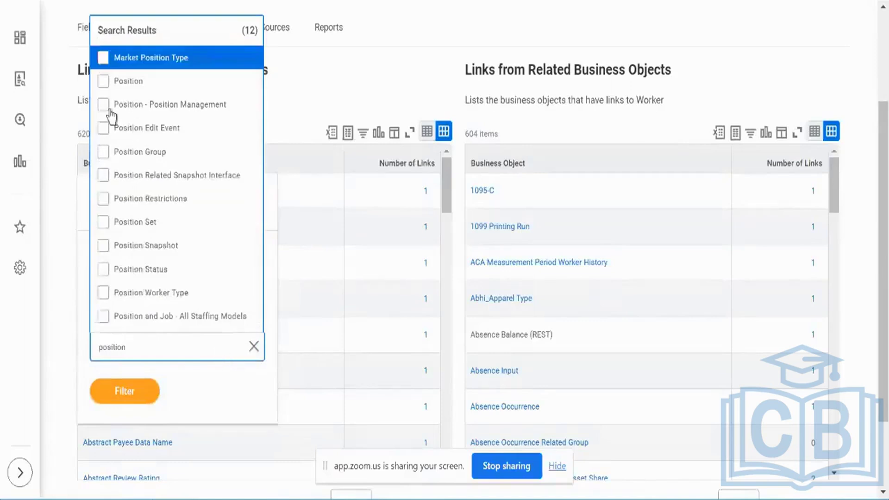
{"action": "left_click", "coordinate": [104, 85]}
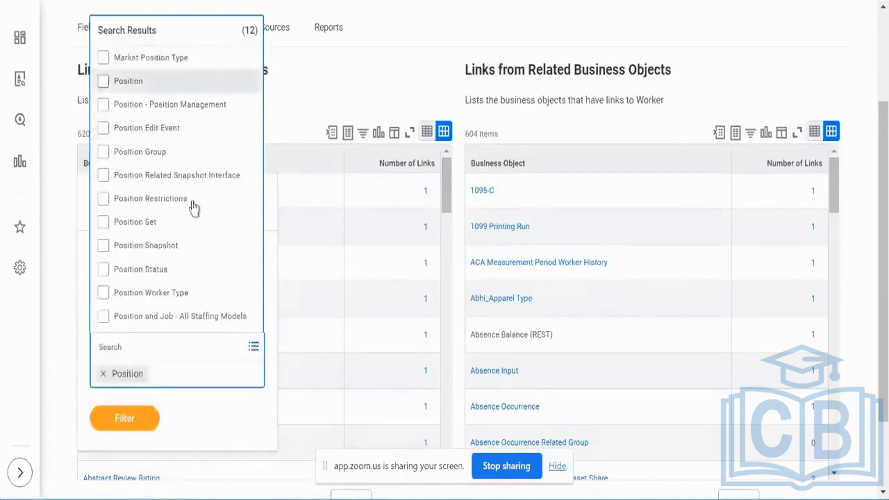
{"action": "left_click", "coordinate": [130, 414]}
{"action": "left_click", "coordinate": [130, 401]}
{"action": "left_click", "coordinate": [130, 391]}
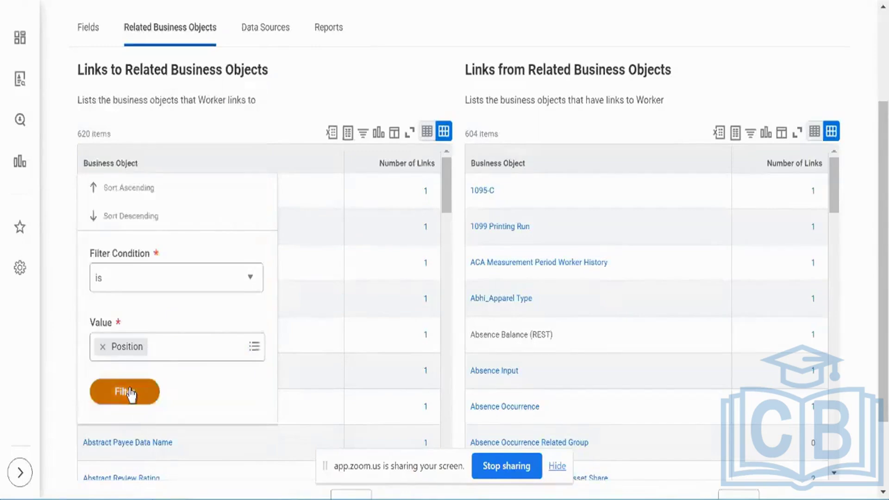
{"action": "scroll", "coordinate": [130, 387], "scroll_direction": "down", "scroll_amount": 2}
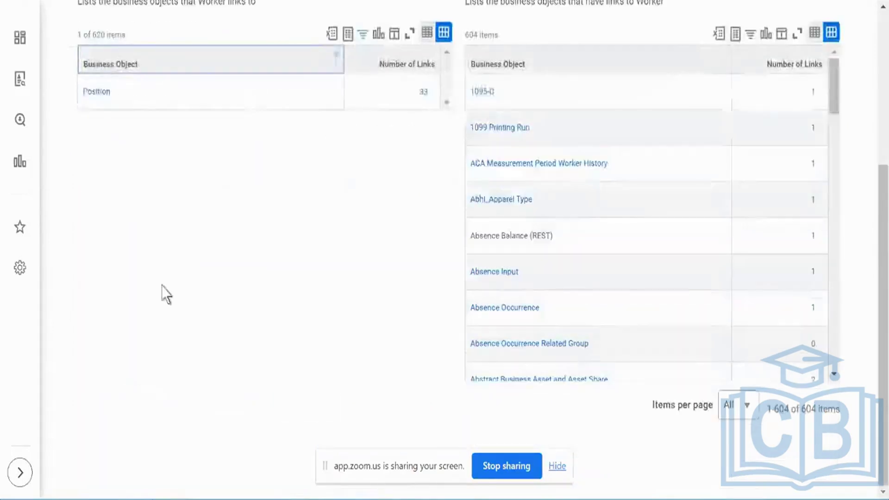
{"action": "scroll", "coordinate": [174, 264], "scroll_direction": "up", "scroll_amount": 5}
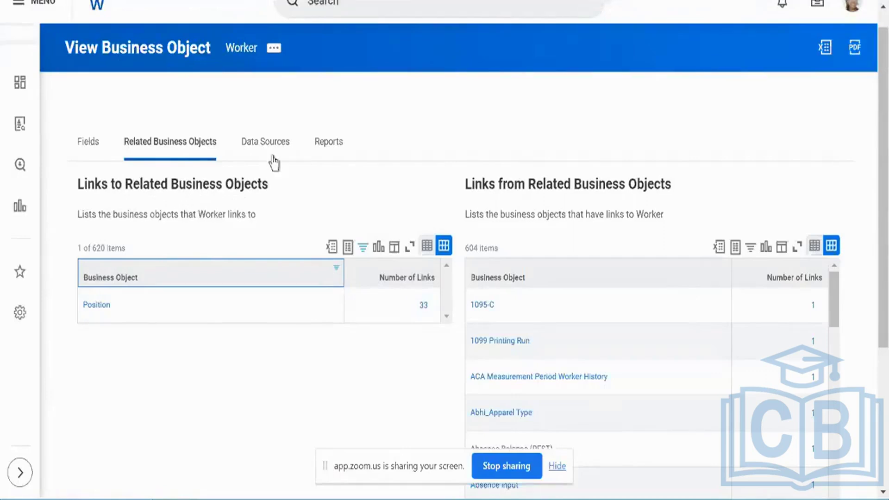
- Select the Position entry among the objects Worker links to and open the details of its links
{"action": "triple_click", "coordinate": [143, 308]}
{"action": "left_click", "coordinate": [304, 366]}
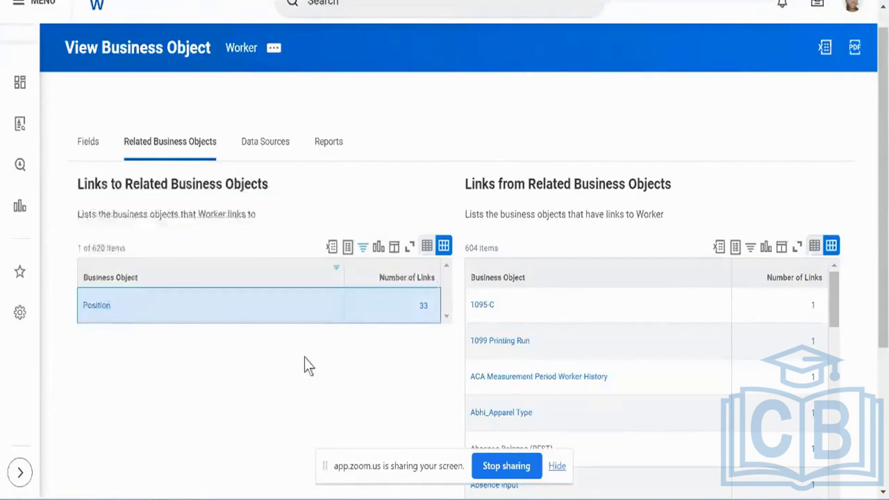
{"action": "left_click", "coordinate": [423, 307]}
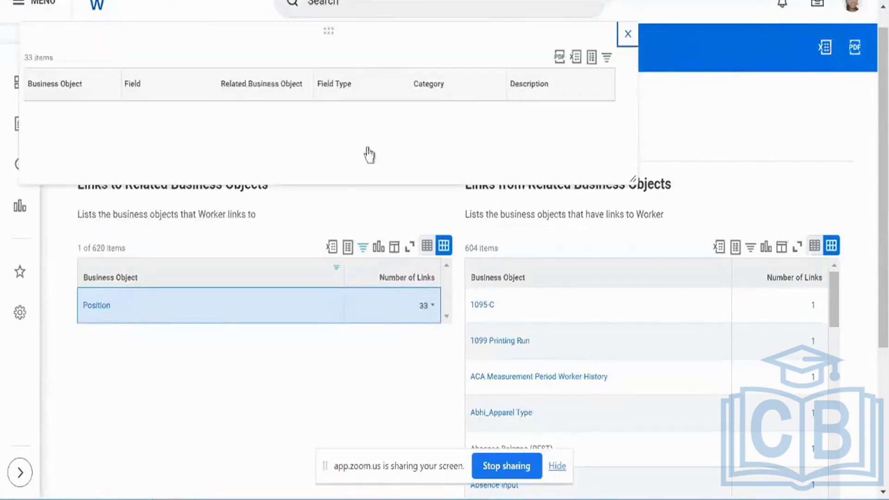
{"action": "left_click", "coordinate": [430, 160]}
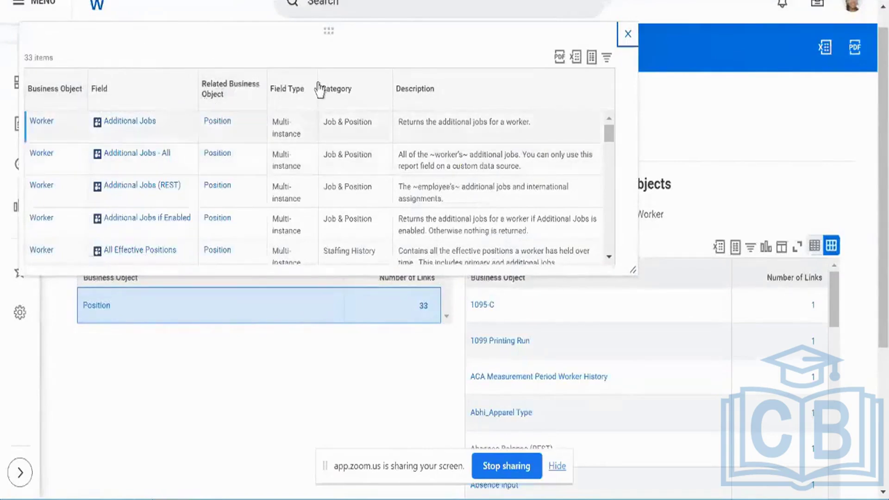
- Look through the Worker fields that link to the Position business object, with their field types, categories and descriptions
{"action": "scroll", "coordinate": [331, 65], "scroll_direction": "down", "scroll_amount": 2}
{"action": "scroll", "coordinate": [352, 183], "scroll_direction": "down", "scroll_amount": 3}
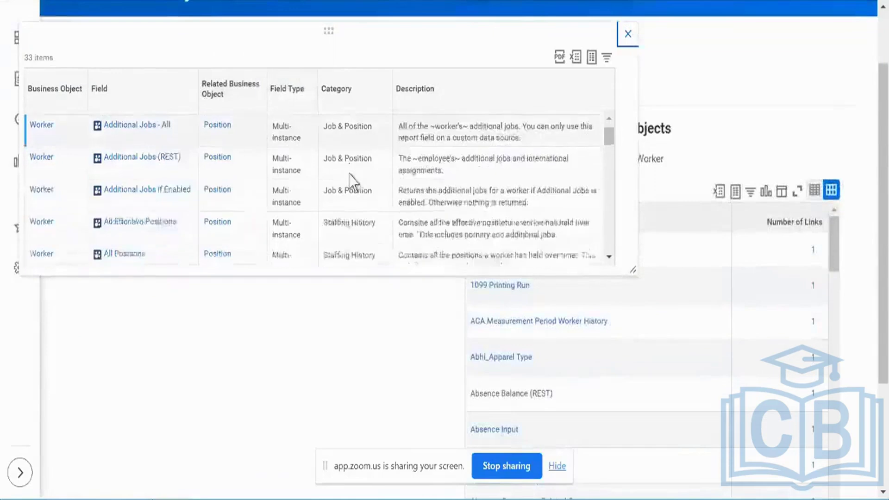
{"action": "scroll", "coordinate": [351, 182], "scroll_direction": "down", "scroll_amount": 5}
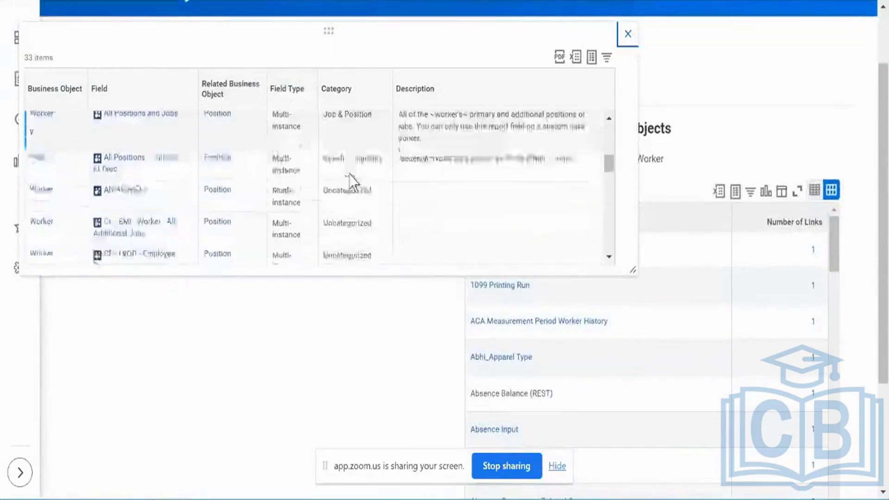
{"action": "scroll", "coordinate": [348, 331], "scroll_direction": "up", "scroll_amount": 2}
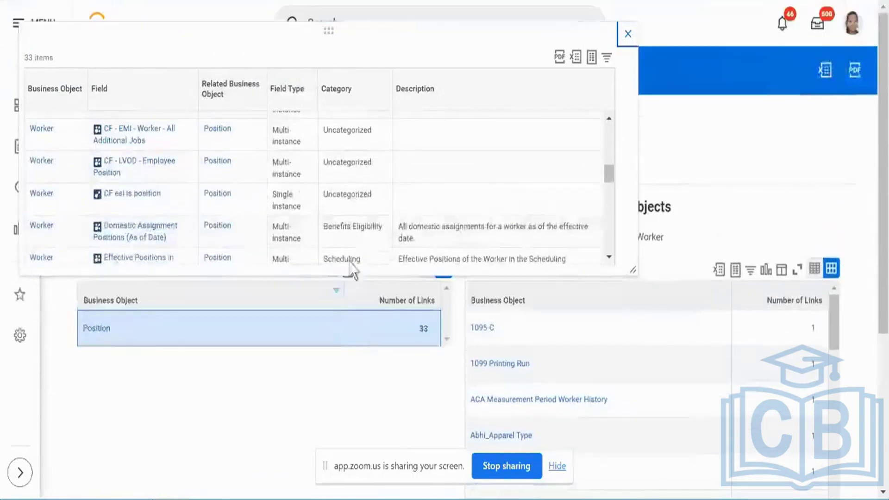
{"action": "scroll", "coordinate": [356, 210], "scroll_direction": "down", "scroll_amount": 1}
{"action": "scroll", "coordinate": [357, 211], "scroll_direction": "down", "scroll_amount": 6}
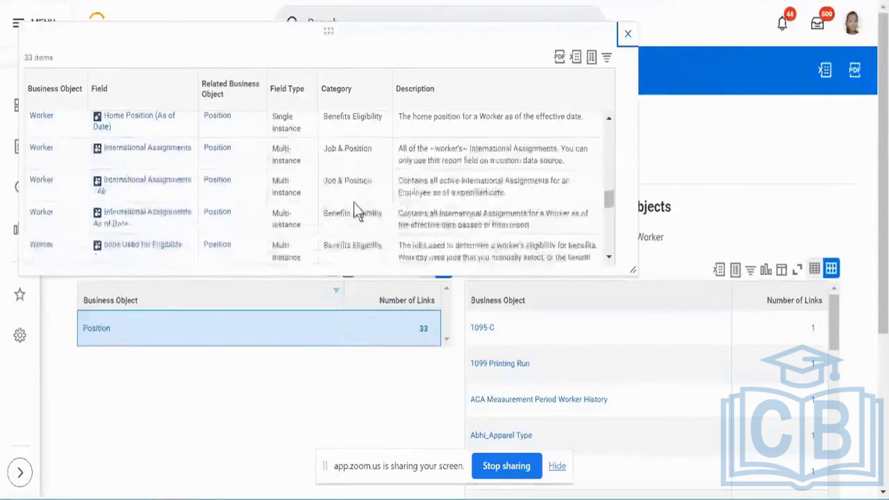
{"action": "scroll", "coordinate": [353, 203], "scroll_direction": "down", "scroll_amount": 3}
{"action": "left_click", "coordinate": [367, 197]}
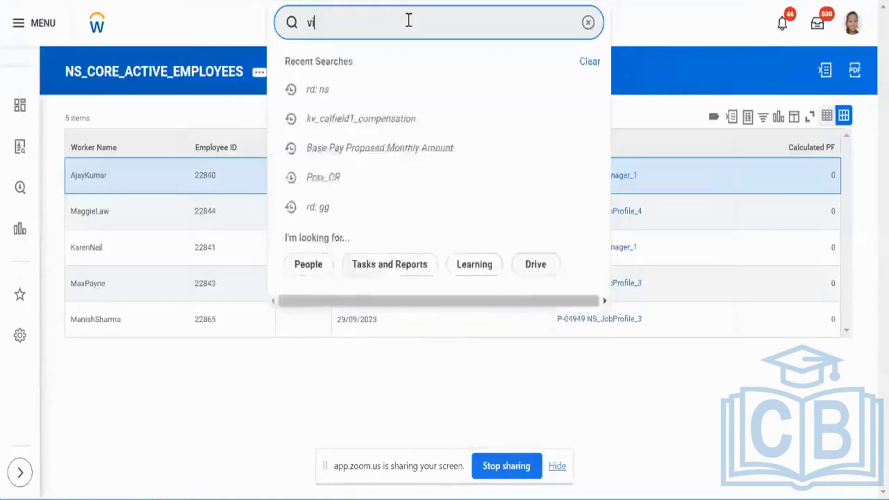
- Search for "view bus obj" and run the Business Object Details report for the Worker business object
{"action": "type", "text": "ew bus obj"}
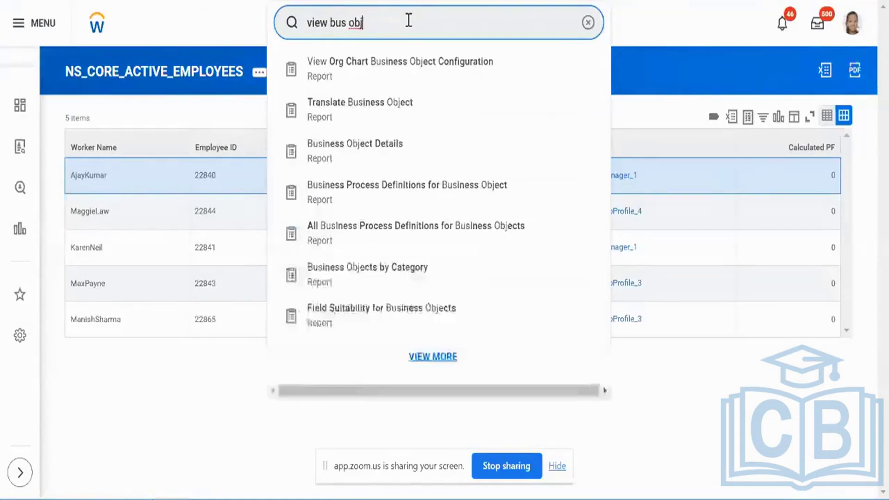
{"action": "left_click", "coordinate": [390, 161]}
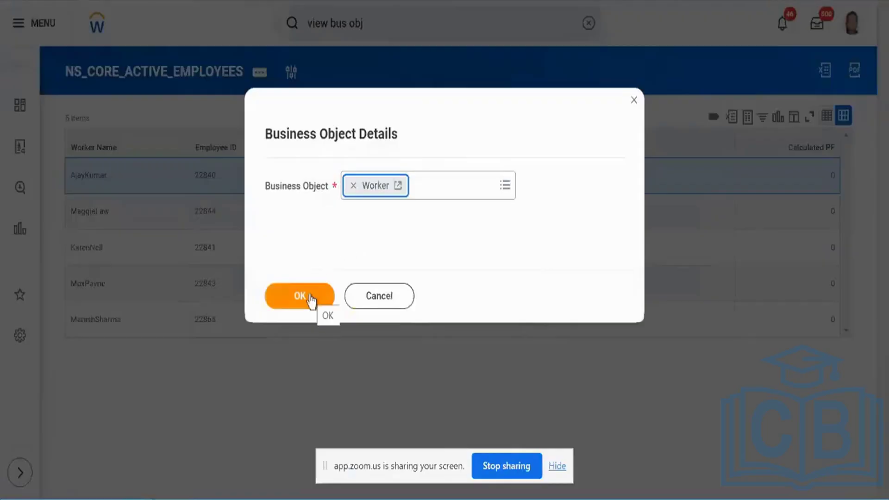
{"action": "left_click", "coordinate": [309, 299]}
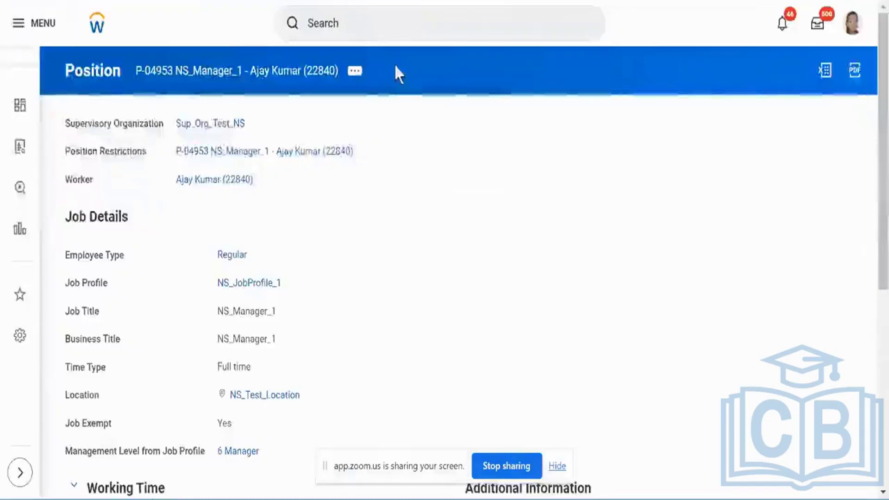
- Search for "?" to list the search prefixes and find "business obj" on the page to locate the Business Object prefix
{"action": "left_click", "coordinate": [407, 29]}
{"action": "type", "text": "?"}
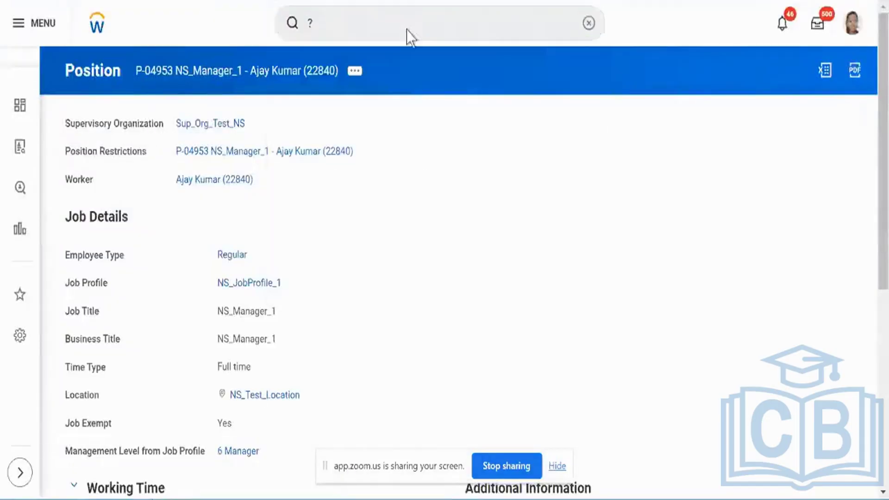
{"action": "key", "text": "Return"}
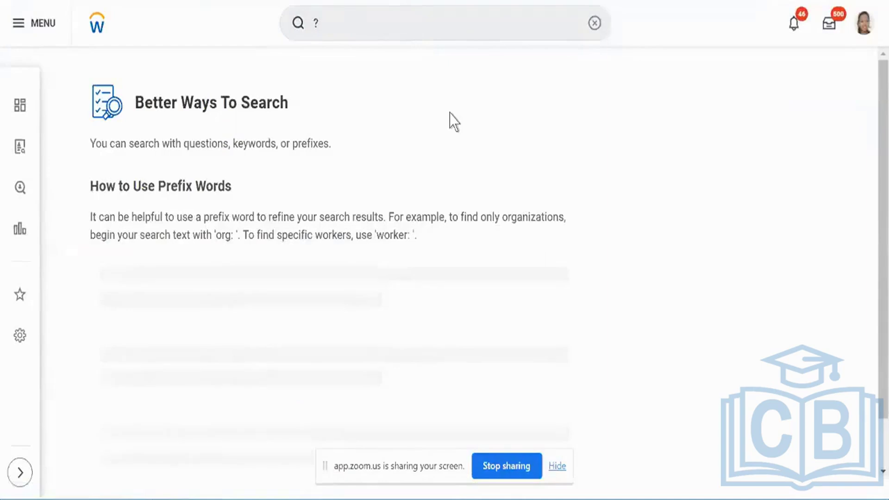
{"action": "key", "text": "ctrl+f"}
{"action": "type", "text": "business obj"}
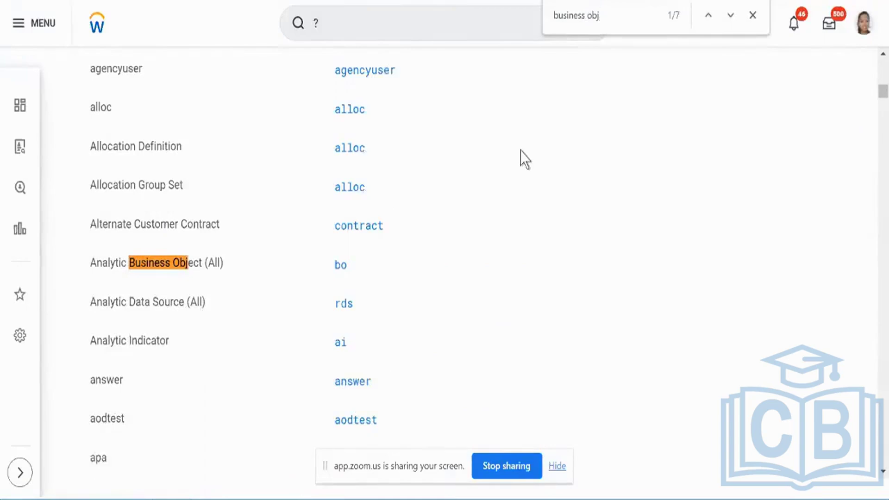
{"action": "key", "text": "Return"}
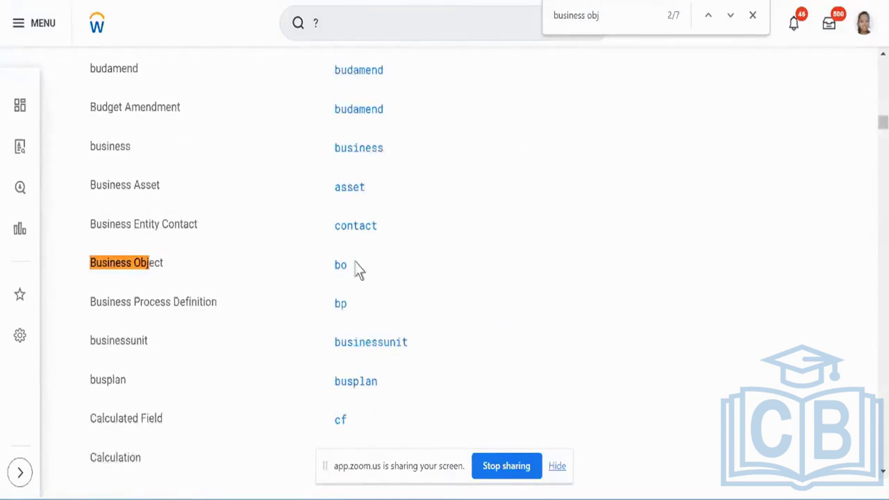
{"action": "left_click_drag", "start_coordinate": [344, 263], "coordinate": [324, 268]}
- Search for "bo: worker" and open the Worker business object from the results
{"action": "left_click", "coordinate": [332, 30]}
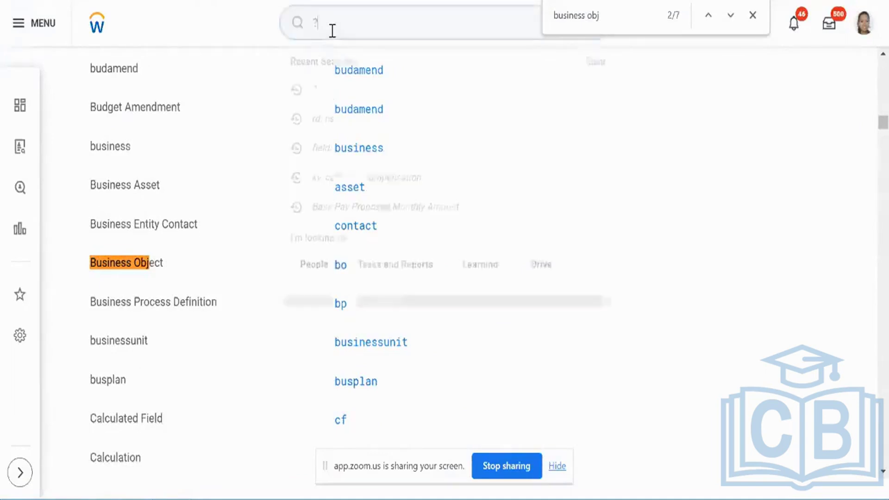
{"action": "key", "text": "BackSpace"}
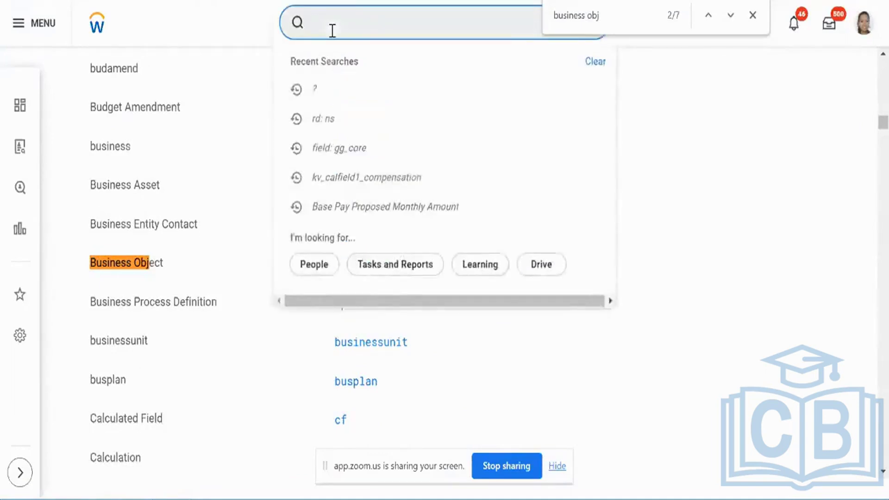
{"action": "type", "text": "bo:"}
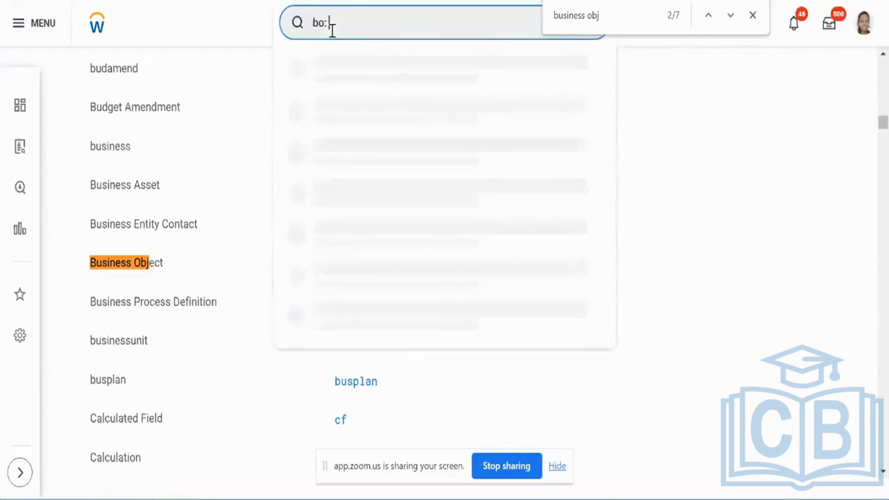
{"action": "type", "text": " worker"}
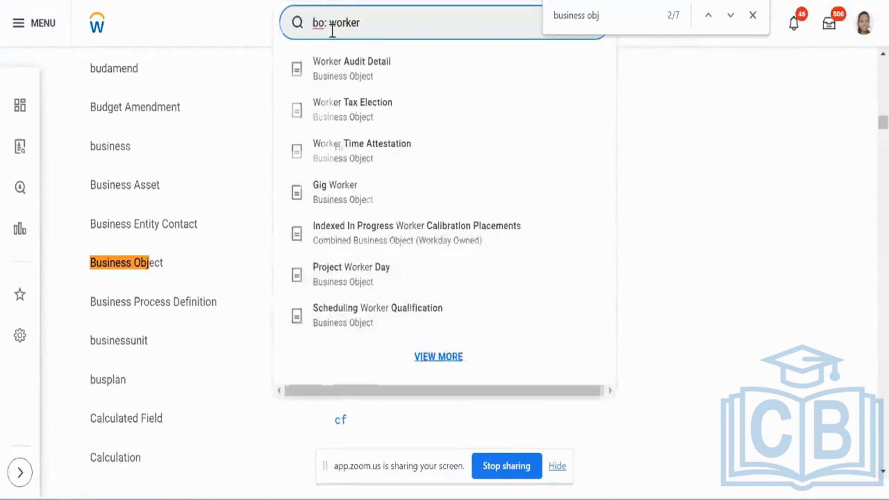
{"action": "key", "text": "Escape"}
{"action": "key", "text": "Return"}
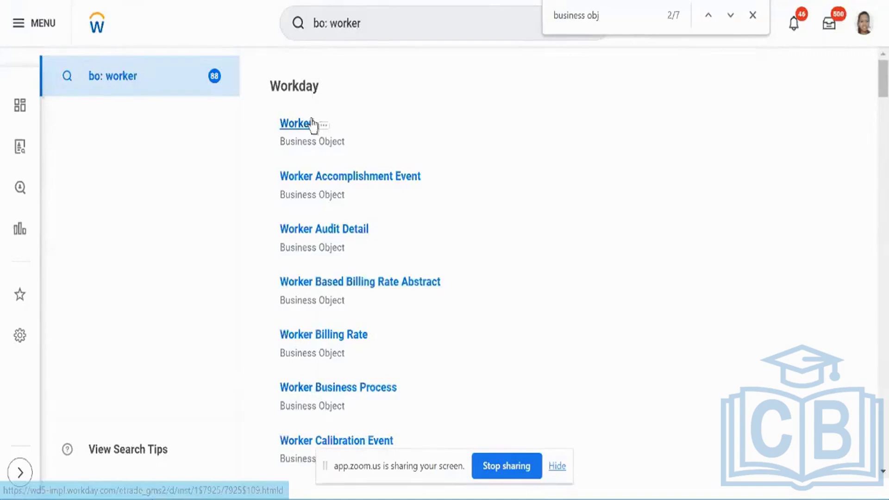
{"action": "left_click", "coordinate": [288, 121]}
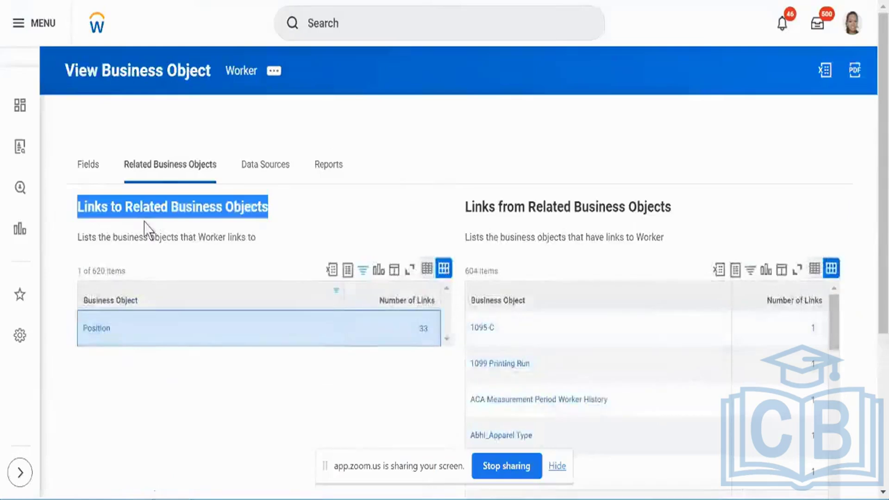
- Add Location alongside Position in the business object filter of the Links to Related Business Objects table and apply it
{"action": "left_click", "coordinate": [123, 200]}
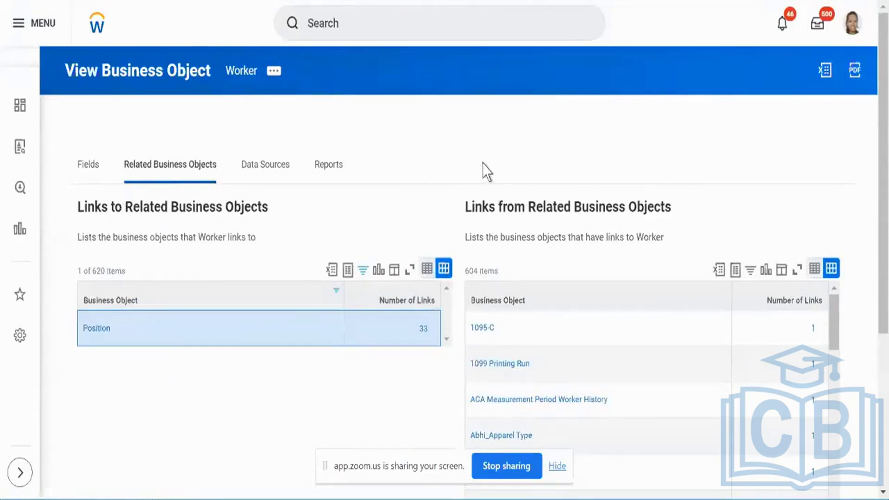
{"action": "triple_click", "coordinate": [489, 212]}
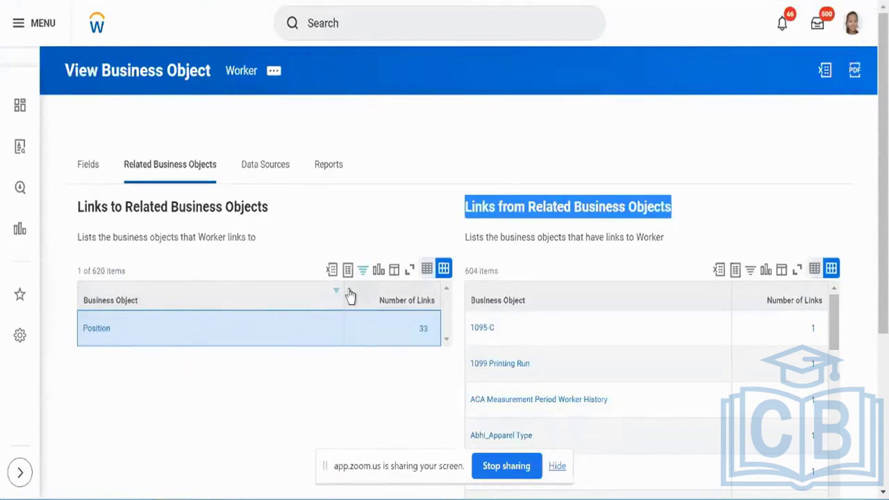
{"action": "left_click", "coordinate": [250, 306]}
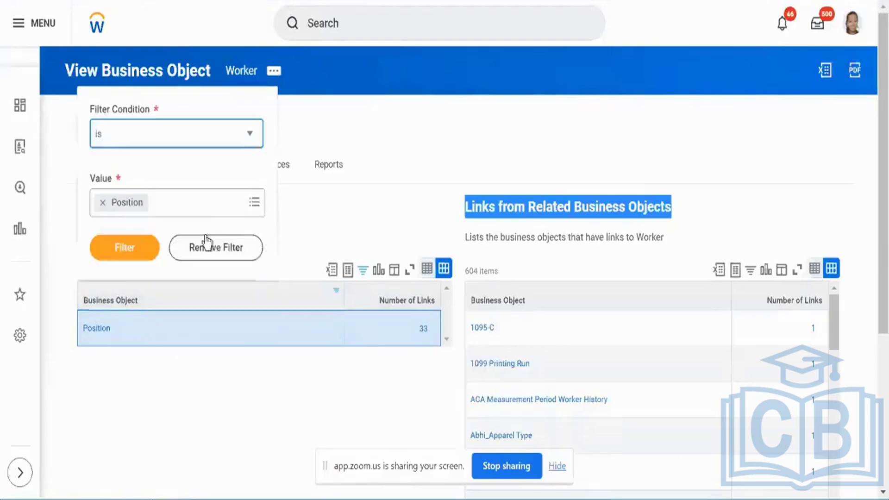
{"action": "left_click", "coordinate": [199, 211]}
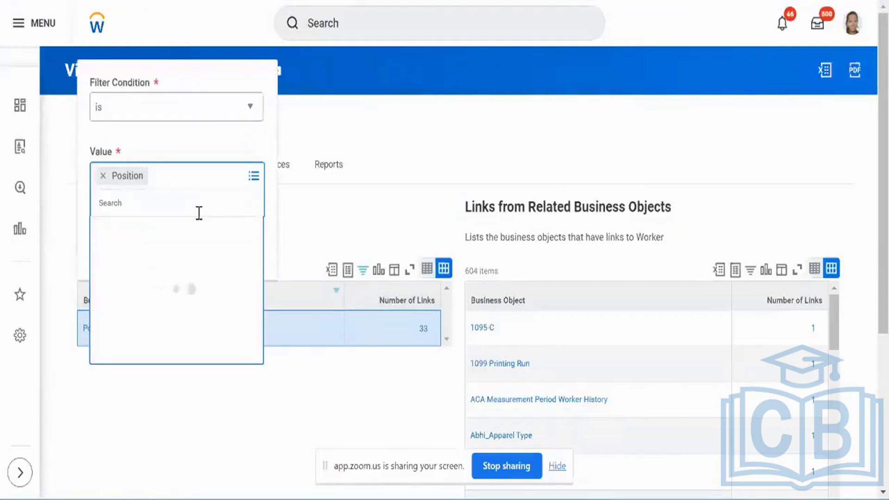
{"action": "type", "text": "location"}
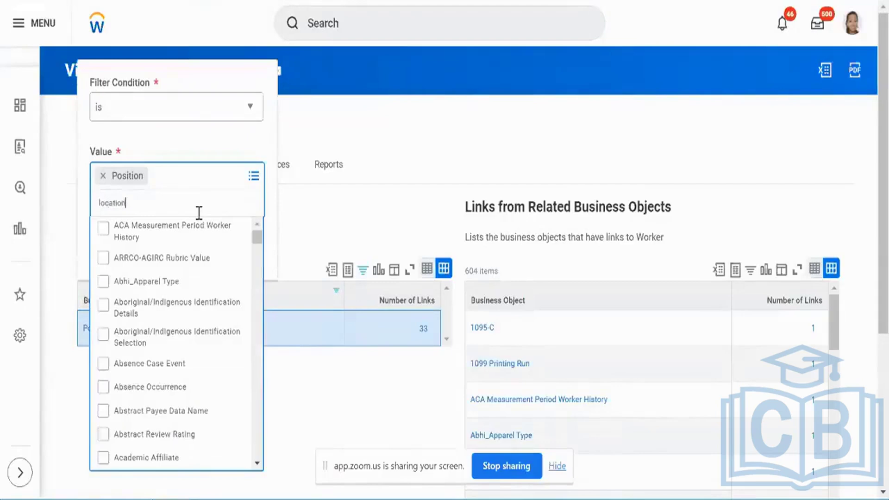
{"action": "key", "text": "Return"}
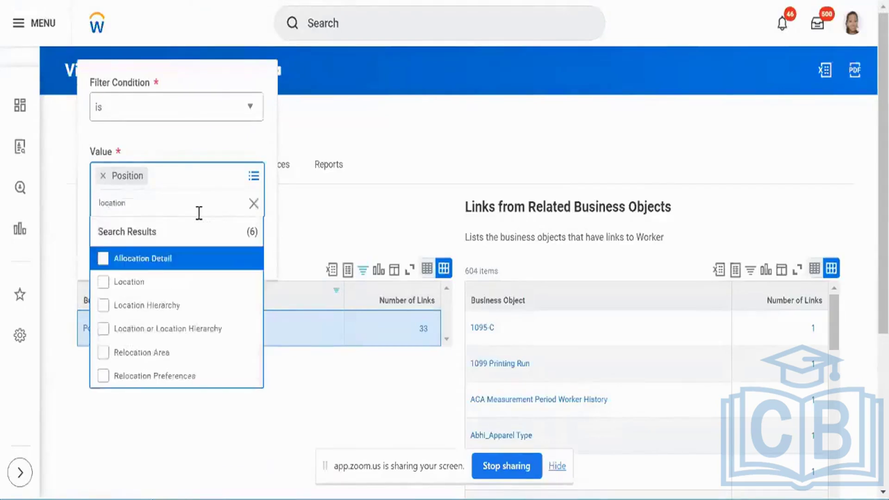
{"action": "left_click", "coordinate": [103, 288]}
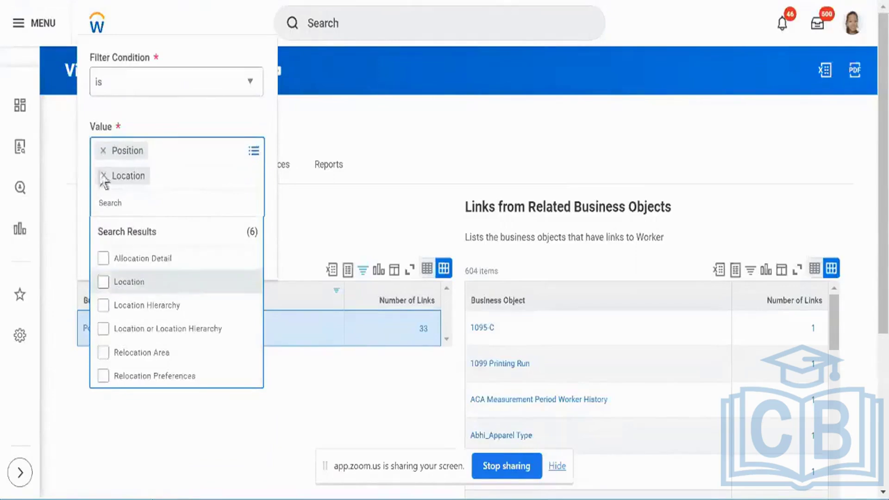
{"action": "left_click", "coordinate": [126, 113]}
{"action": "left_click", "coordinate": [138, 121]}
{"action": "left_click", "coordinate": [126, 248]}
{"action": "left_click", "coordinate": [126, 248]}
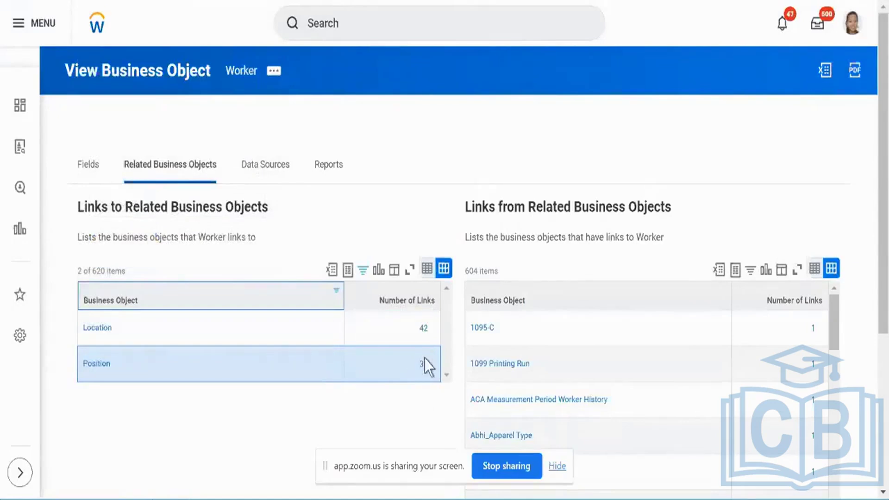
- Look through the Worker fields that link to the Location business object, with their field types, categories and descriptions
{"action": "left_click", "coordinate": [423, 331]}
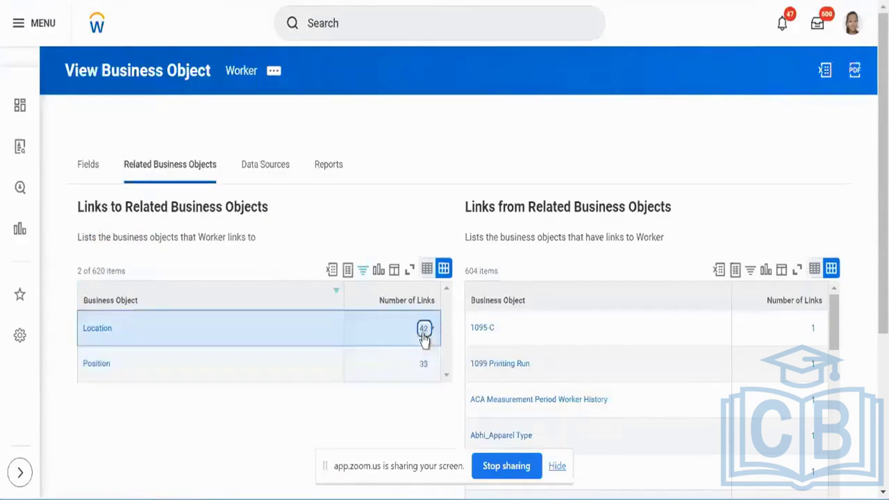
{"action": "left_click", "coordinate": [423, 329]}
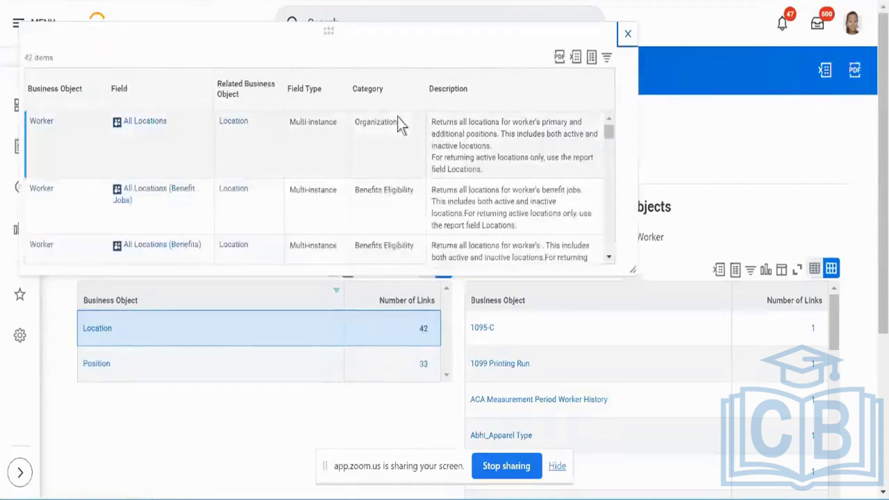
{"action": "scroll", "coordinate": [397, 117], "scroll_direction": "down", "scroll_amount": 5}
{"action": "scroll", "coordinate": [398, 117], "scroll_direction": "down", "scroll_amount": 5}
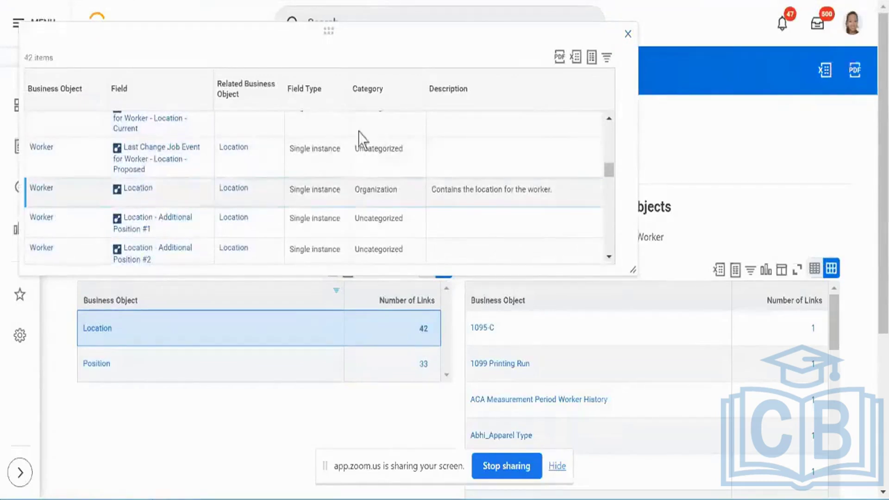
{"action": "left_click", "coordinate": [628, 36]}
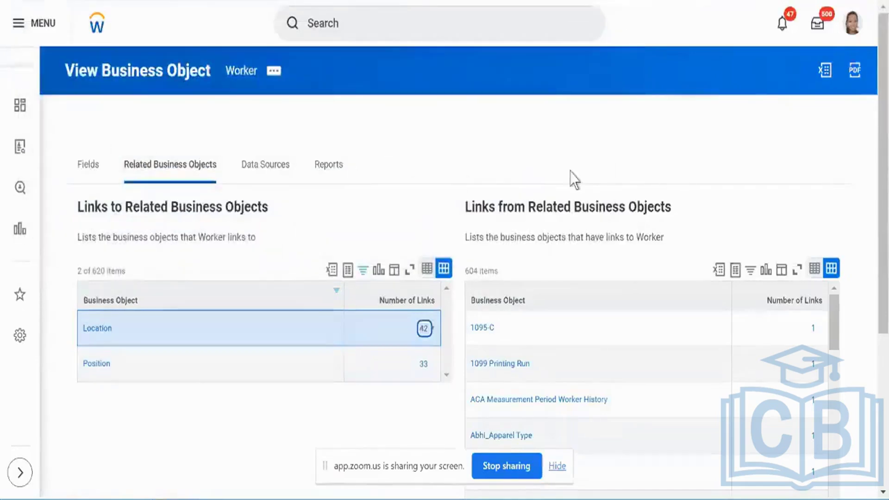
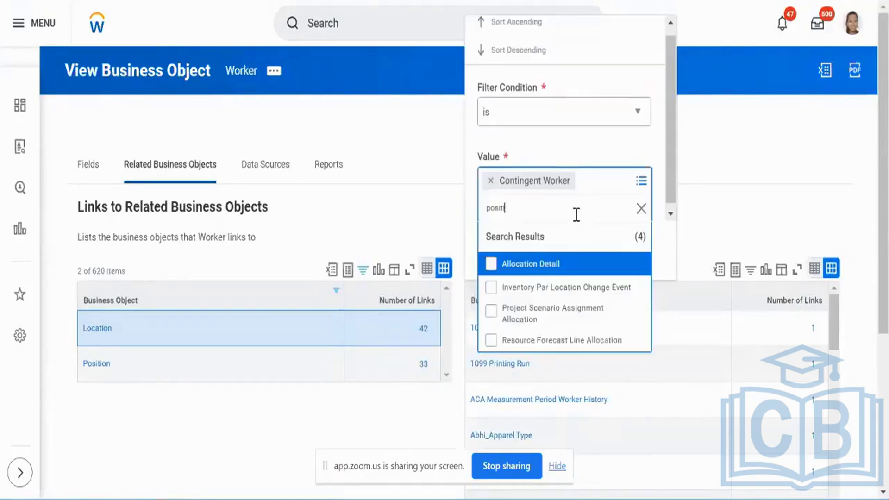
- Add Position alongside Contingent Worker in the business object filter of the Links from Related Business Objects table and apply it
{"action": "type", "text": "tion"}
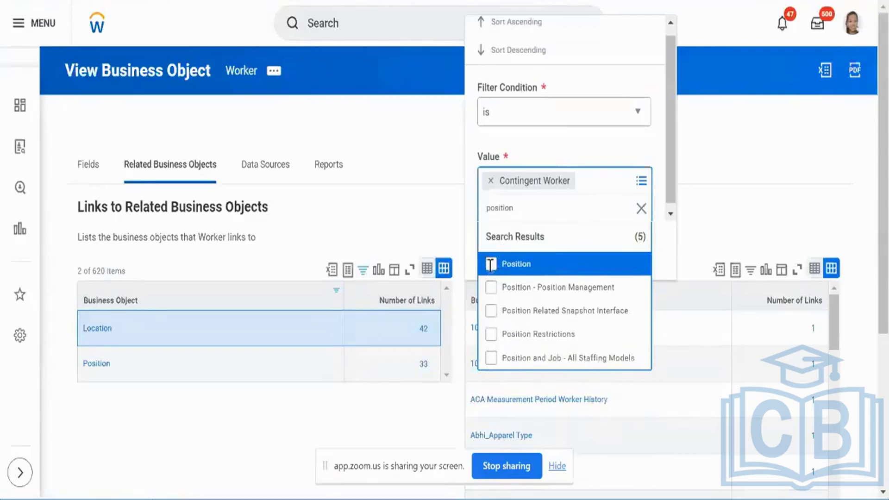
{"action": "left_click", "coordinate": [518, 273]}
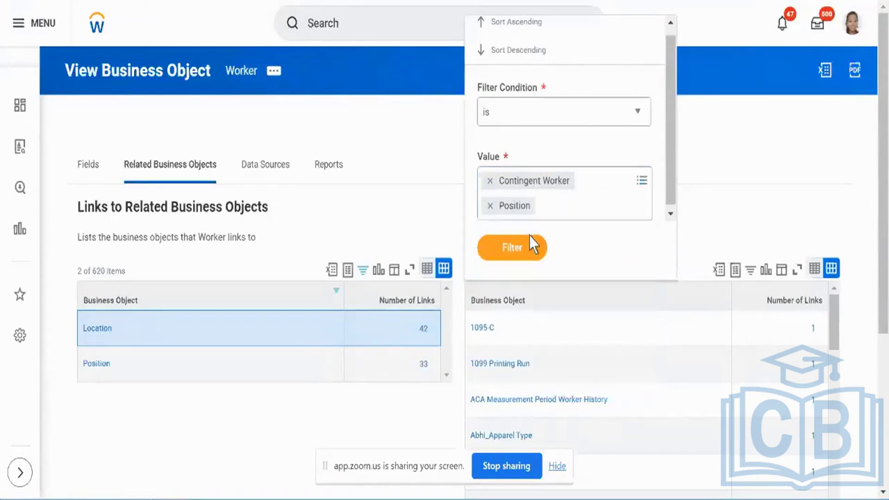
{"action": "left_click", "coordinate": [531, 243]}
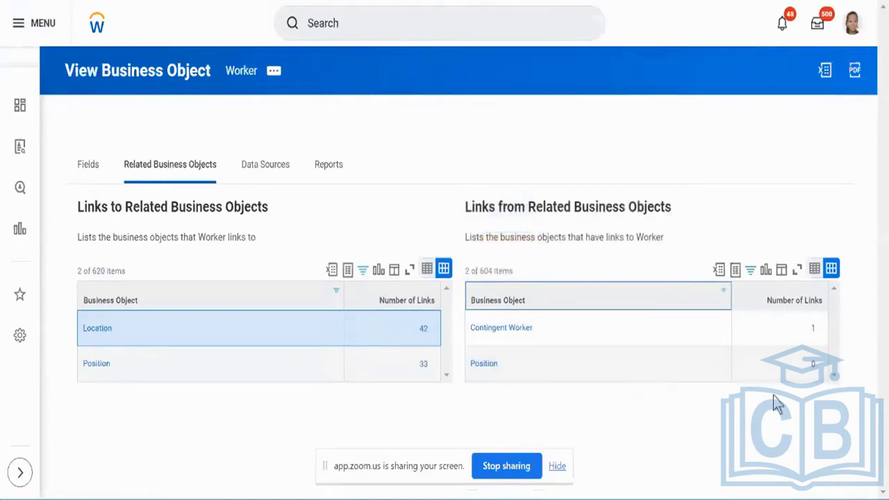
- Examine the field through which the Contingent Worker business object links to Worker, after checking the link counts for Position and Contingent Worker
{"action": "left_click", "coordinate": [810, 363]}
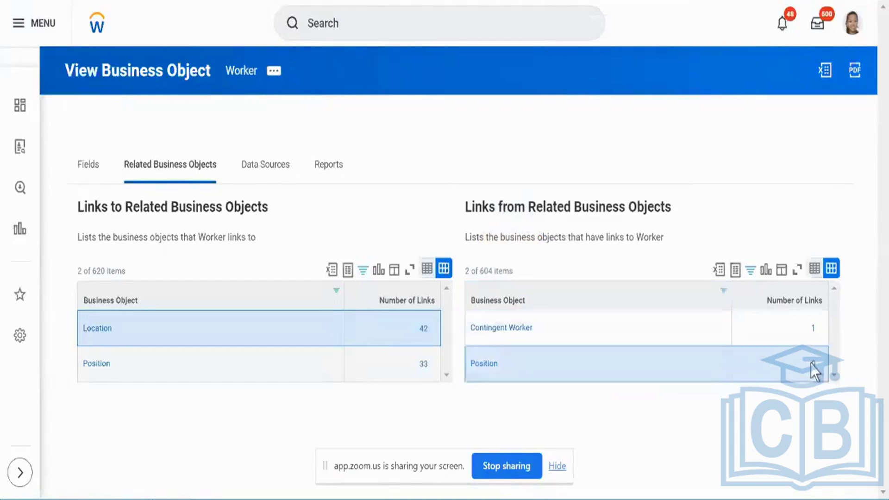
{"action": "left_click", "coordinate": [803, 318]}
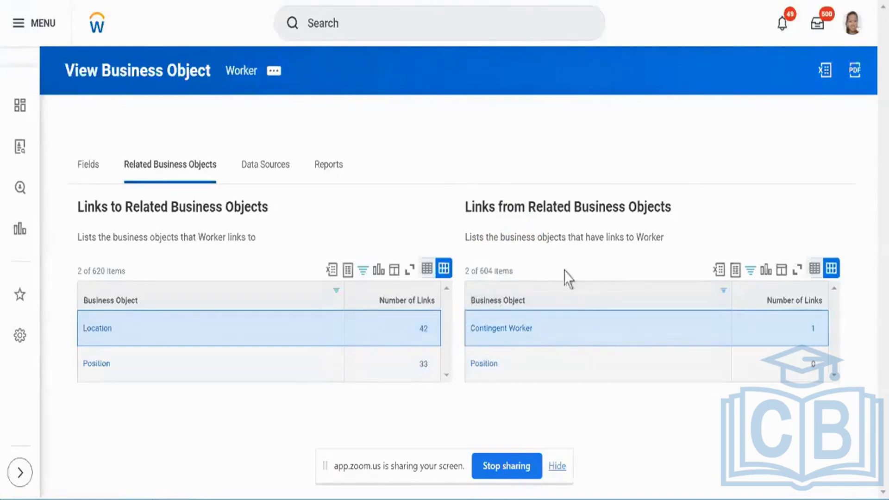
{"action": "left_click", "coordinate": [809, 328]}
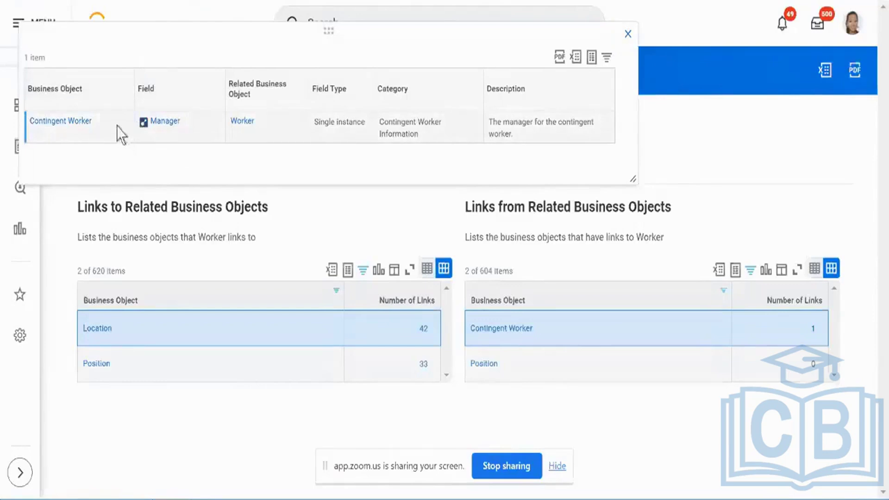
{"action": "left_click_drag", "start_coordinate": [97, 119], "coordinate": [25, 136]}
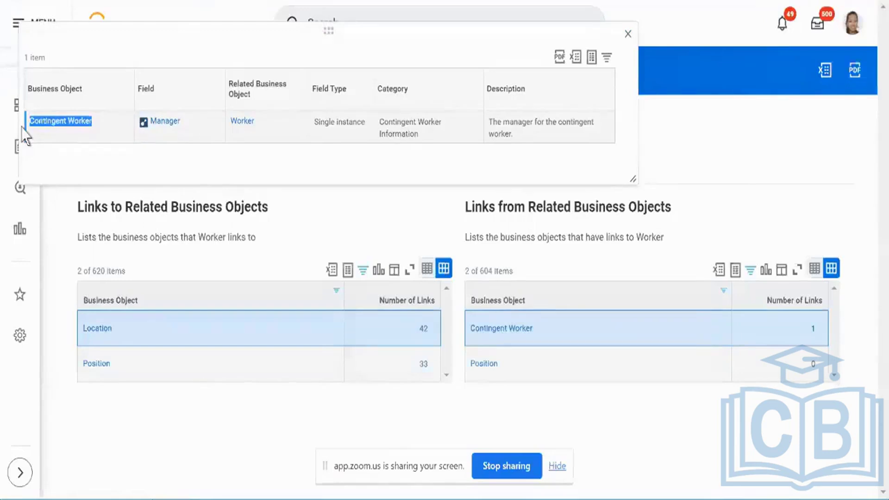
{"action": "left_click", "coordinate": [23, 135]}
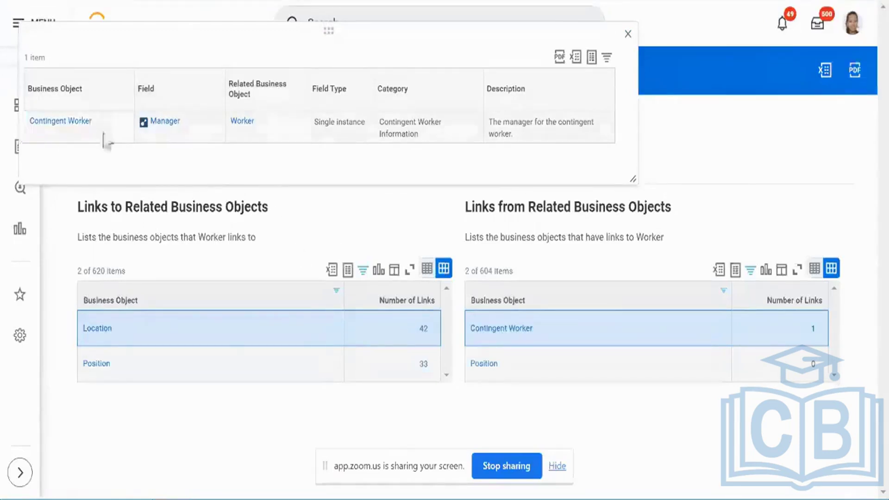
{"action": "left_click", "coordinate": [79, 132]}
{"action": "left_click_drag", "start_coordinate": [200, 116], "coordinate": [145, 123]}
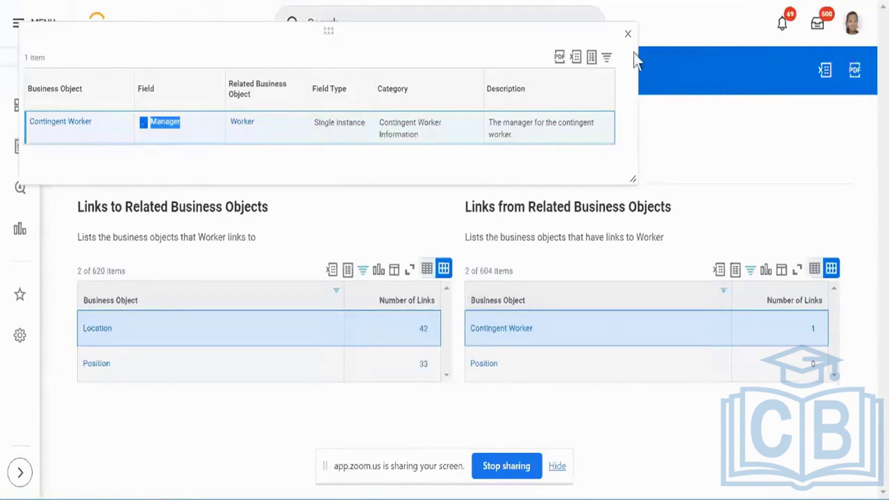
{"action": "left_click", "coordinate": [628, 34]}
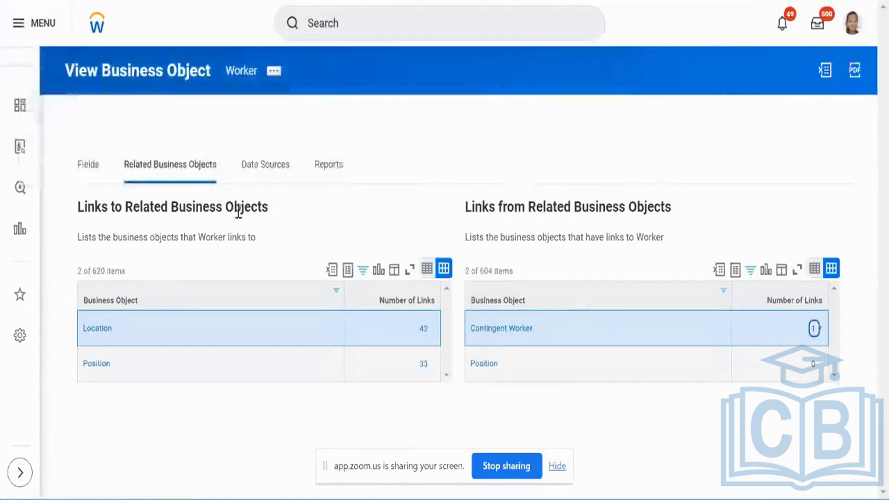
- Compare the two related business object lists and open Position from the Links from Related Business Objects table in a new tab
{"action": "double_click", "coordinate": [238, 211]}
{"action": "triple_click", "coordinate": [238, 211]}
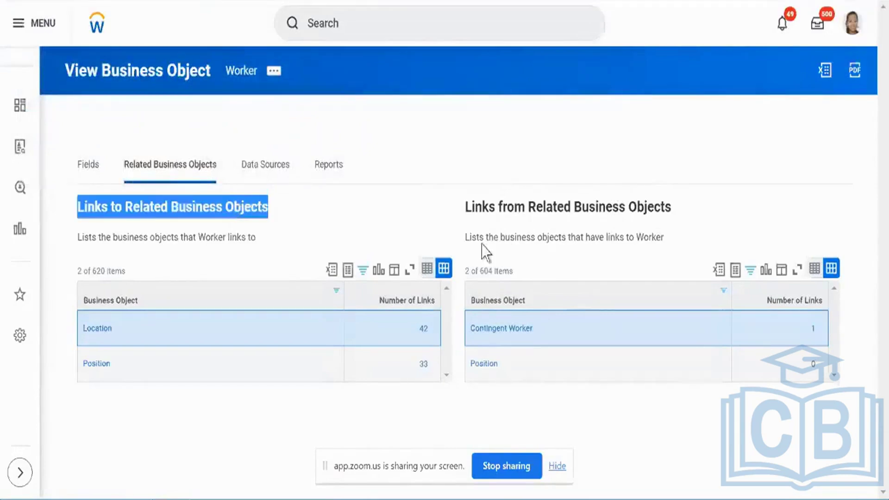
{"action": "double_click", "coordinate": [538, 204]}
{"action": "triple_click", "coordinate": [540, 204]}
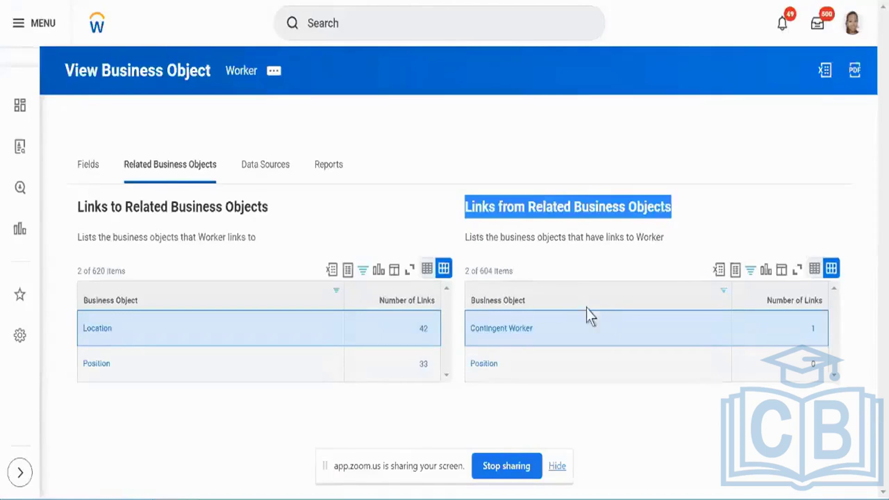
{"action": "right_click", "coordinate": [490, 365]}
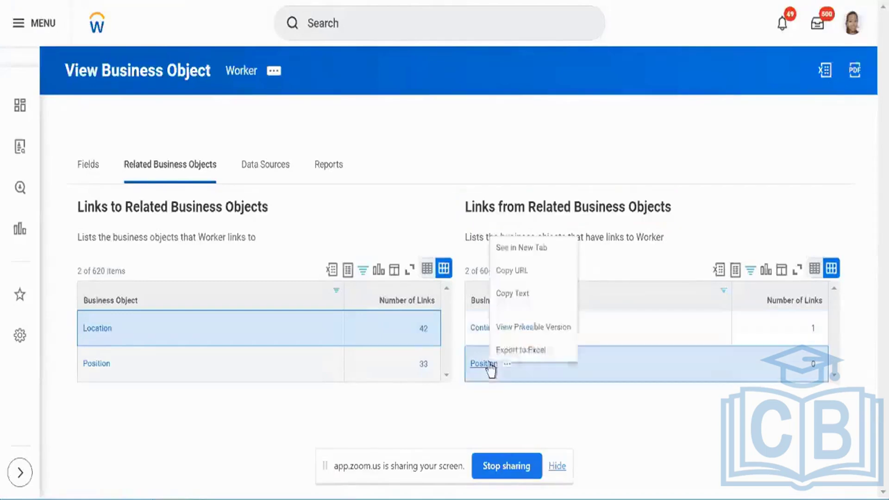
{"action": "left_click", "coordinate": [539, 248]}
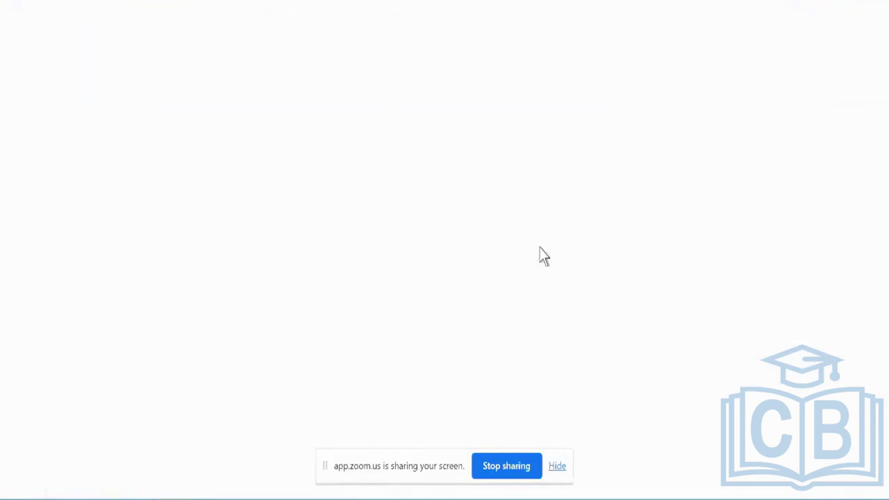